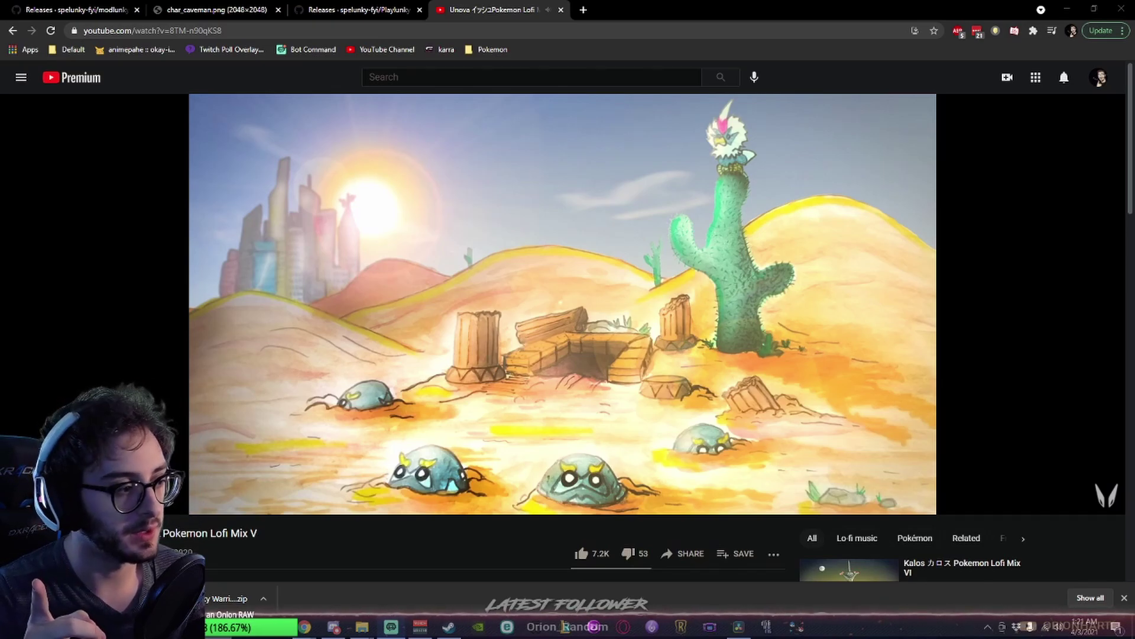
Switch from the YouTube video to the modlunky2 Releases page on GitHub
{"action": "mouse_move", "coordinate": [212, 285]}
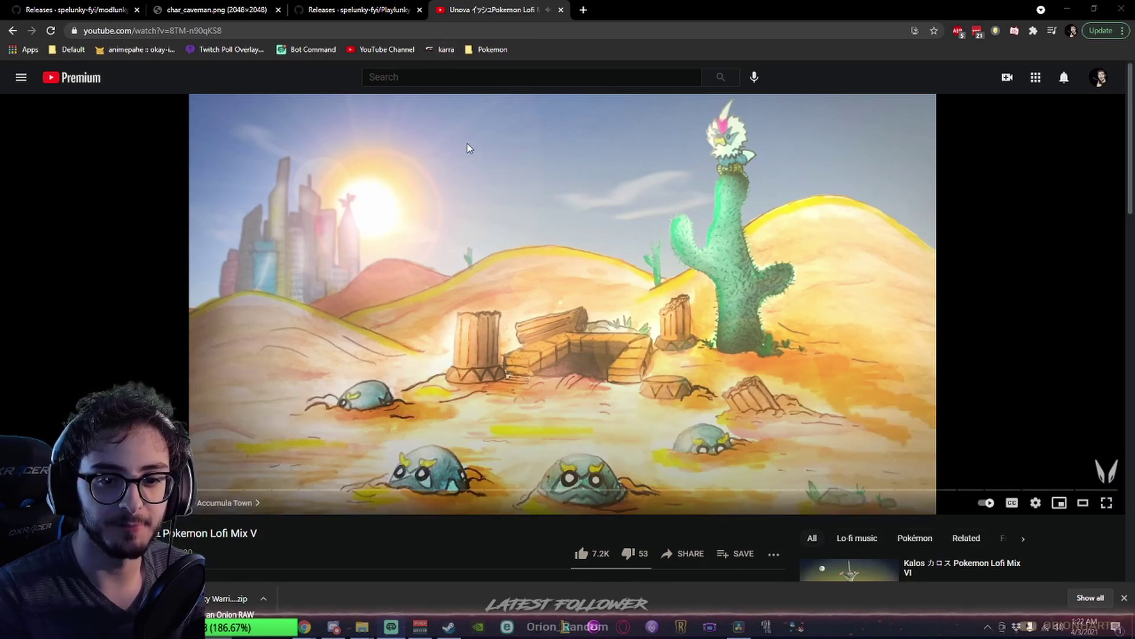
{"action": "left_click", "coordinate": [60, 11]}
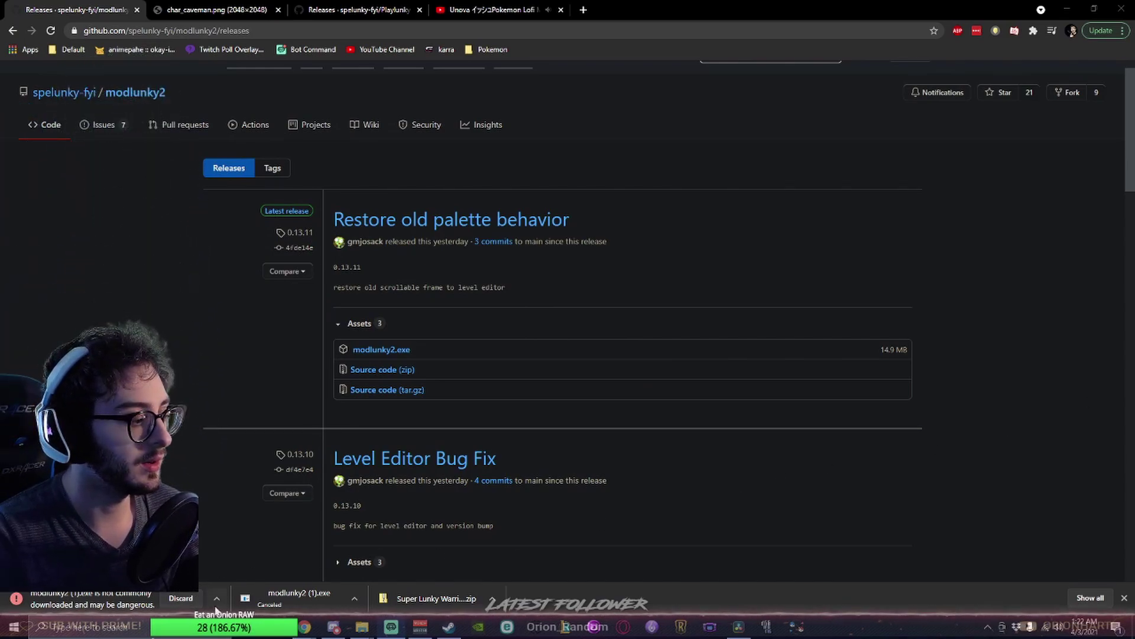
Keep the modlunky2 download despite the browser's potentially-dangerous warning
{"action": "left_click", "coordinate": [218, 599]}
{"action": "left_click", "coordinate": [239, 559]}
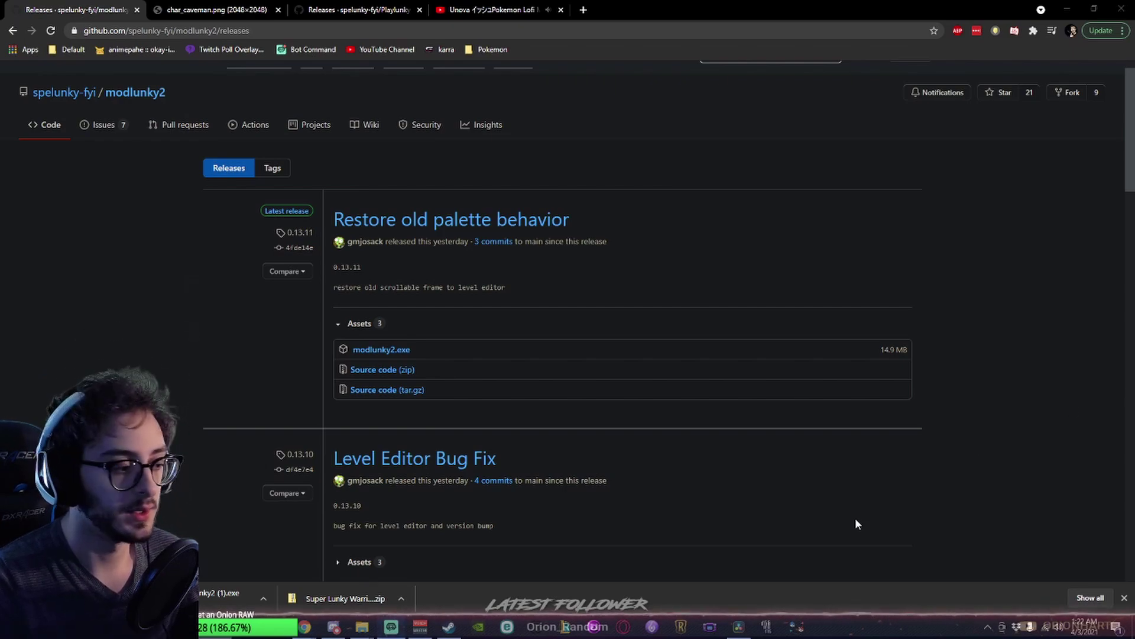
Bring up the Packs Explorer window and go to the Local Disk (C:) drive
{"action": "mouse_move", "coordinate": [362, 625]}
{"action": "mouse_move", "coordinate": [454, 572]}
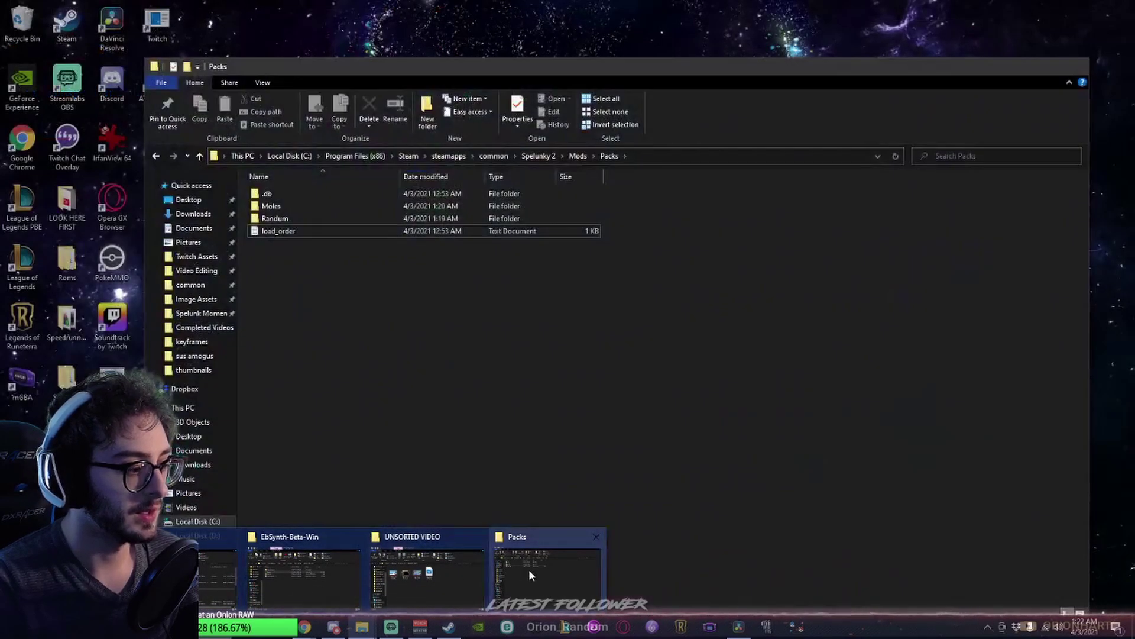
{"action": "left_click", "coordinate": [529, 568]}
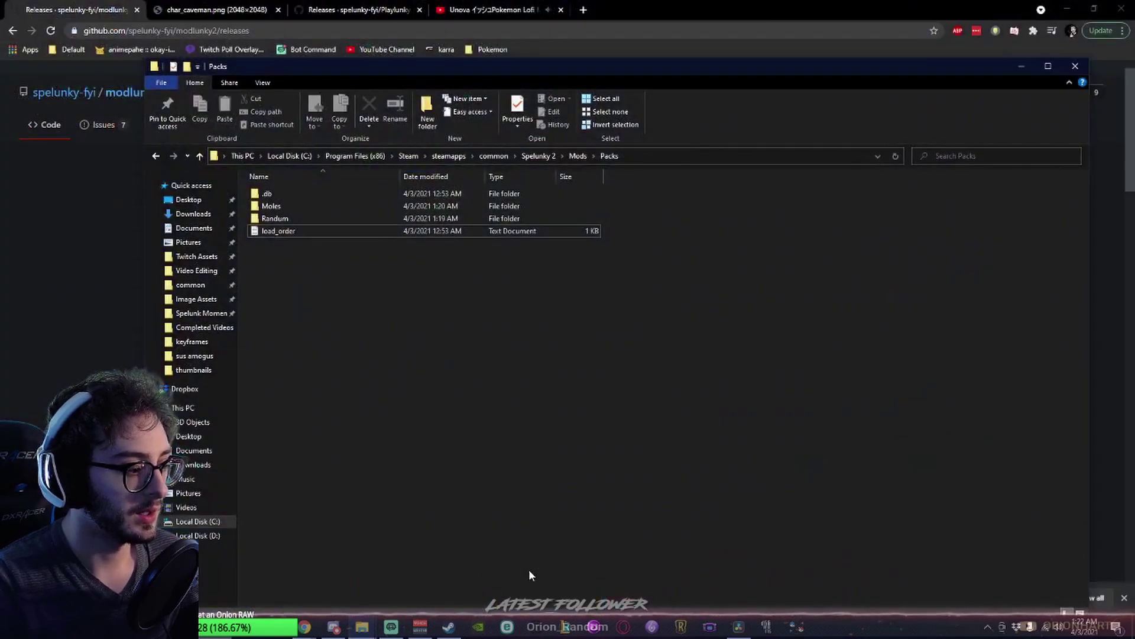
{"action": "mouse_move", "coordinate": [362, 625]}
{"action": "mouse_move", "coordinate": [456, 568]}
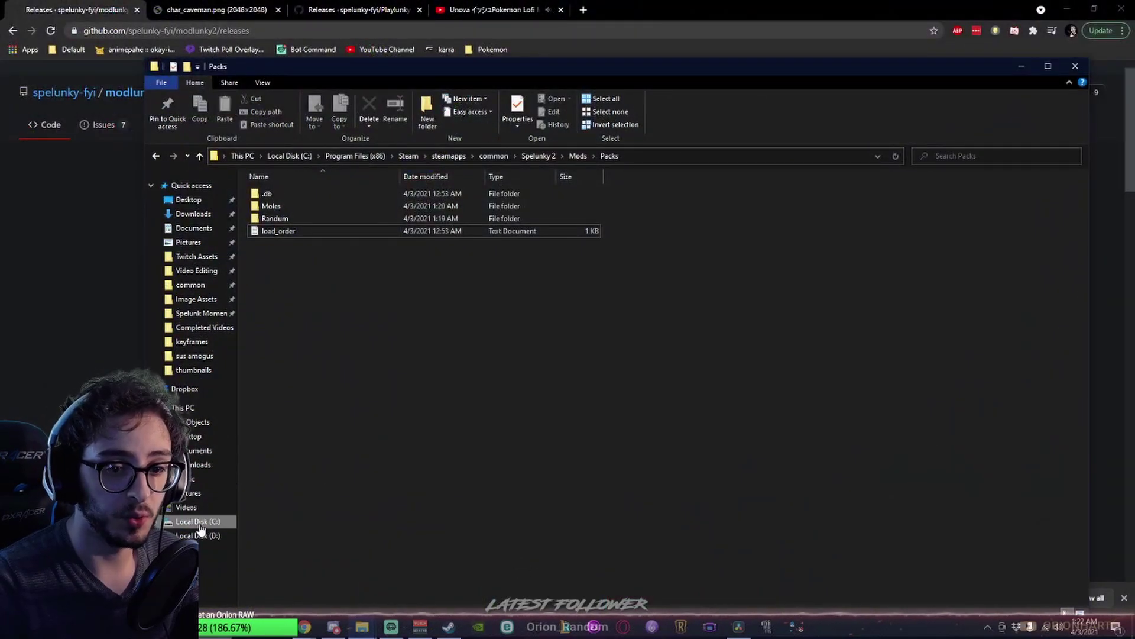
{"action": "left_click", "coordinate": [198, 523]}
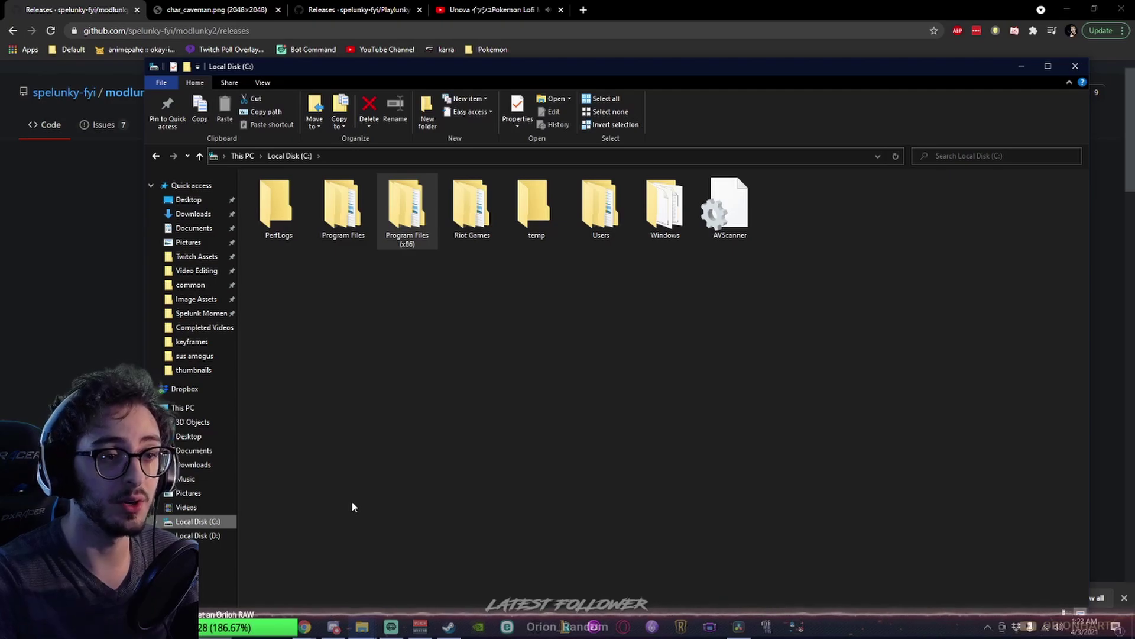
Open Program Files (x86) > Steam > steamapps > common > Spelunky 2 and launch modlunky2
{"action": "double_click", "coordinate": [417, 236]}
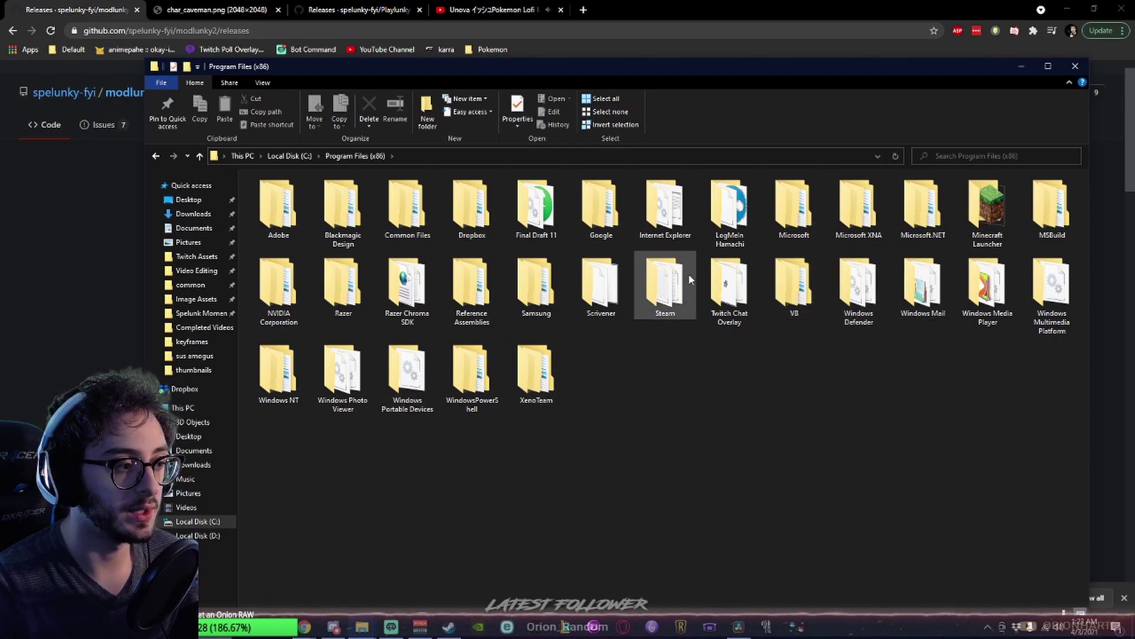
{"action": "double_click", "coordinate": [676, 284]}
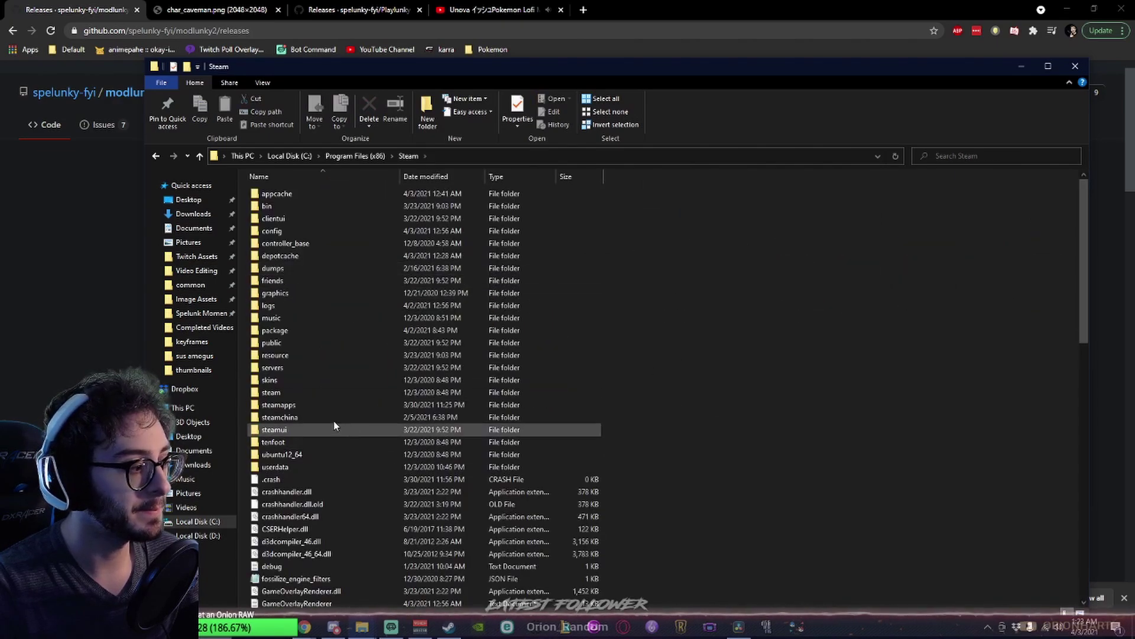
{"action": "double_click", "coordinate": [316, 410]}
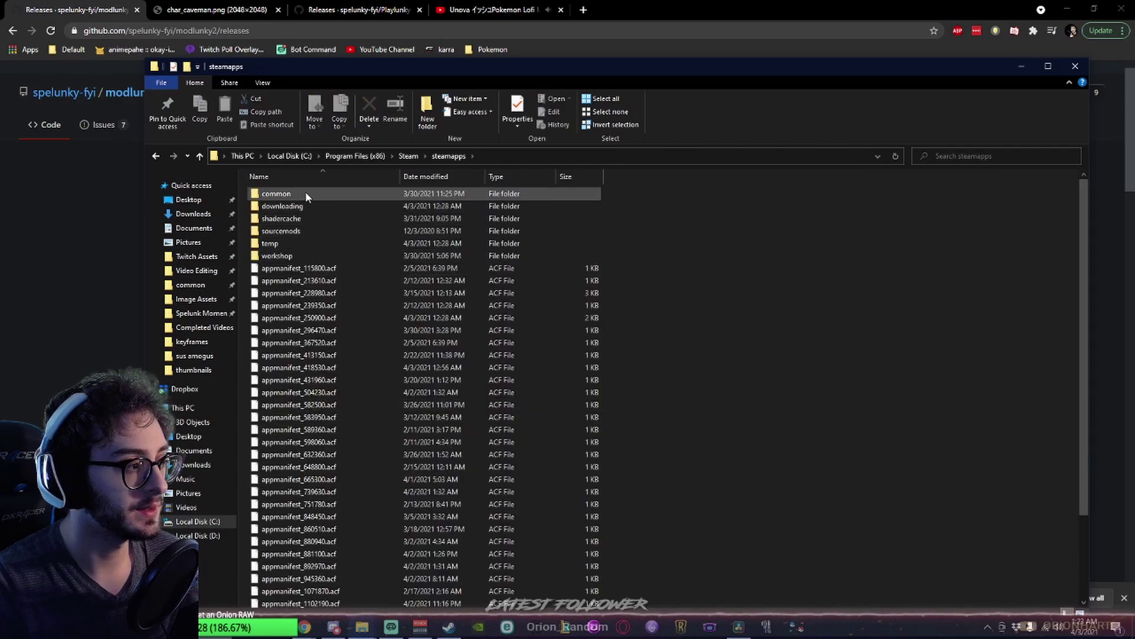
{"action": "double_click", "coordinate": [306, 194]}
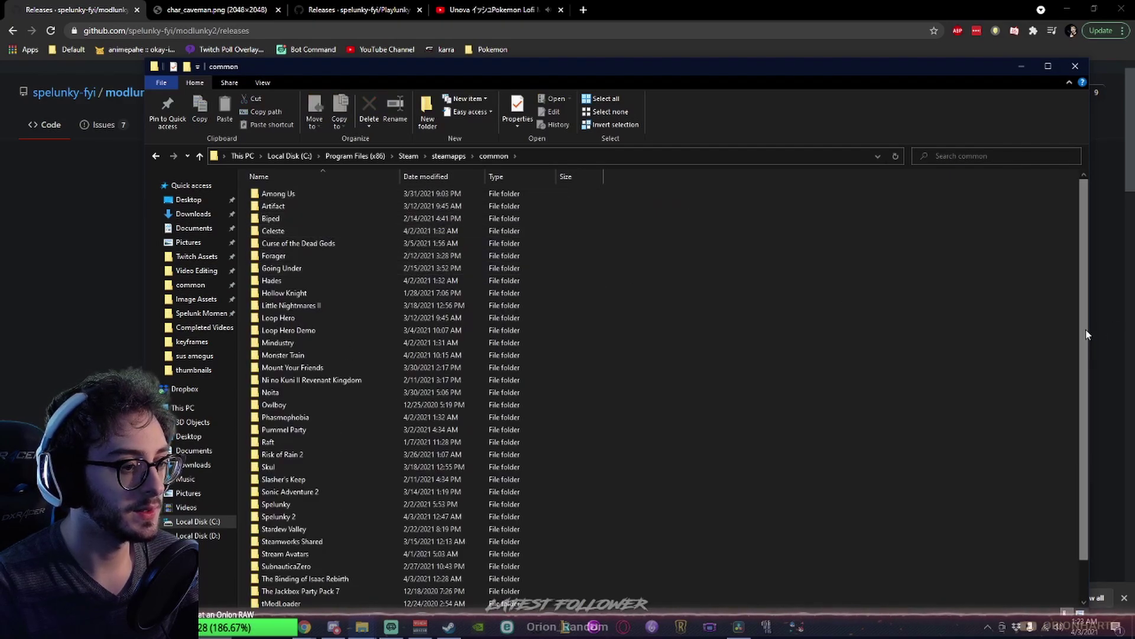
{"action": "scroll", "coordinate": [1093, 331], "scroll_direction": "down", "scroll_amount": 1}
{"action": "double_click", "coordinate": [341, 483]}
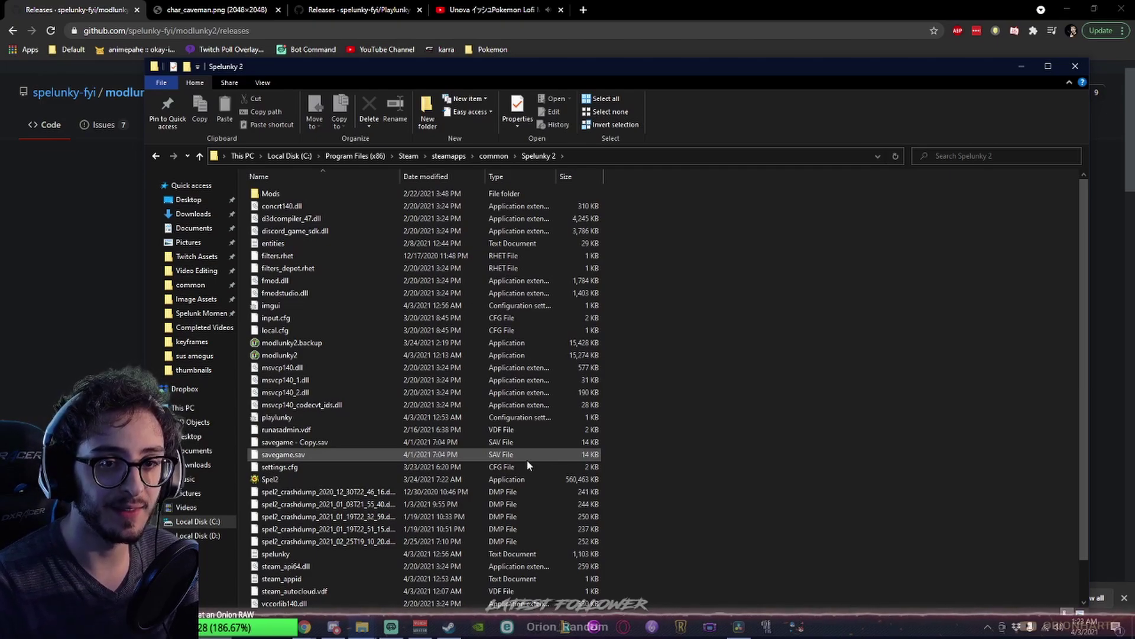
{"action": "double_click", "coordinate": [297, 357]}
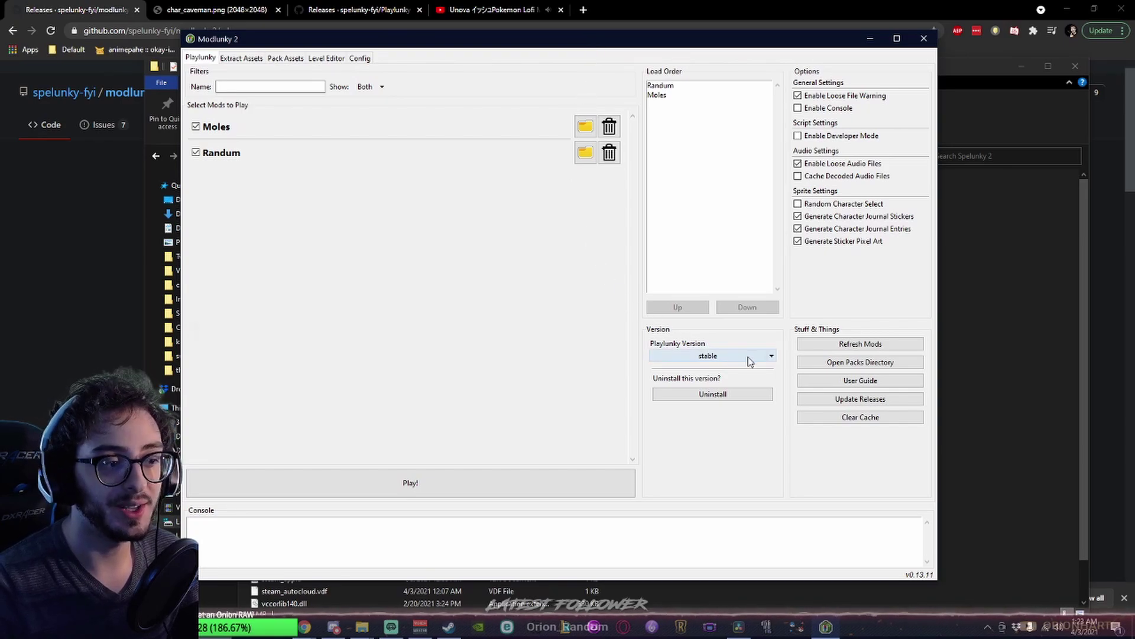
Keep Playlunky on stable and extract assets from Spel2.exe, then return to the Spelunky 2 folder
{"action": "left_click", "coordinate": [771, 356]}
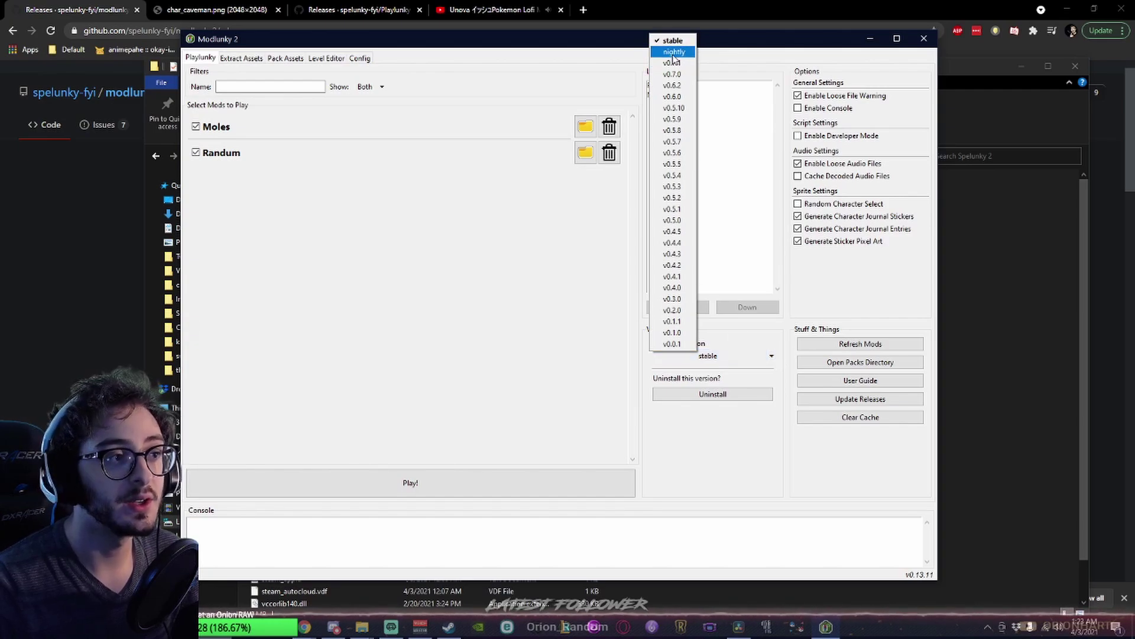
{"action": "left_click", "coordinate": [450, 249]}
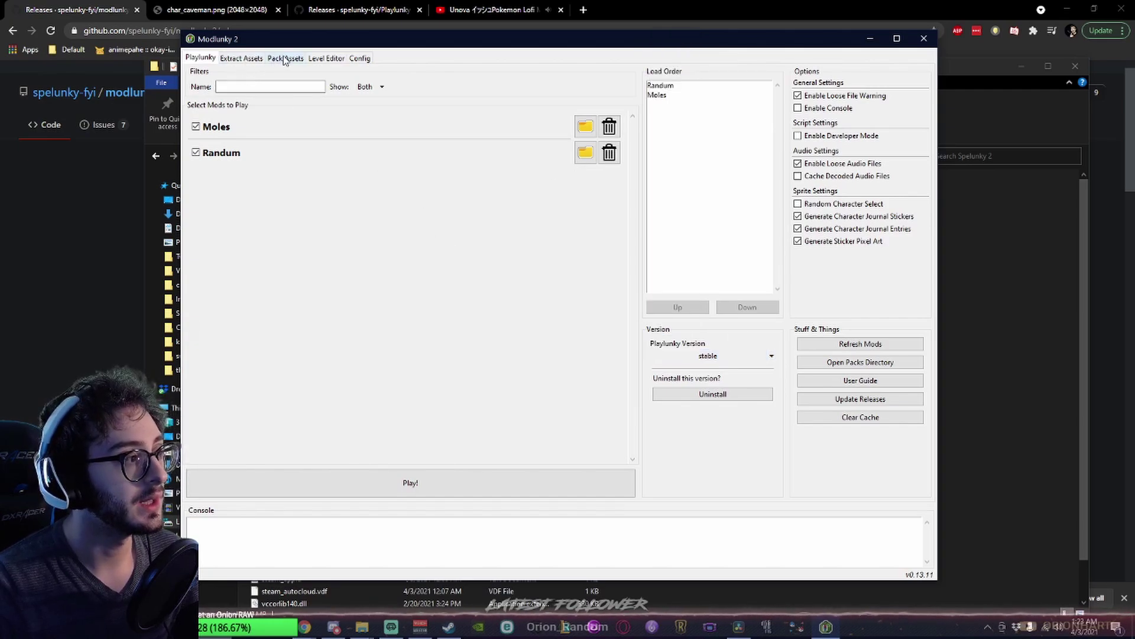
{"action": "left_click", "coordinate": [256, 59]}
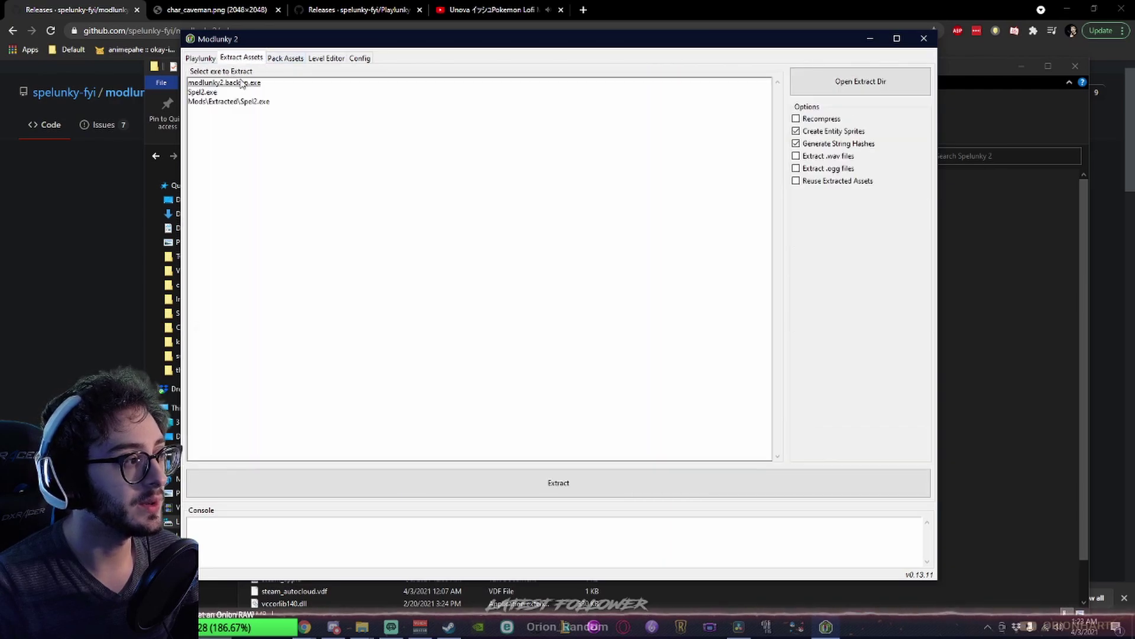
{"action": "left_click", "coordinate": [211, 93]}
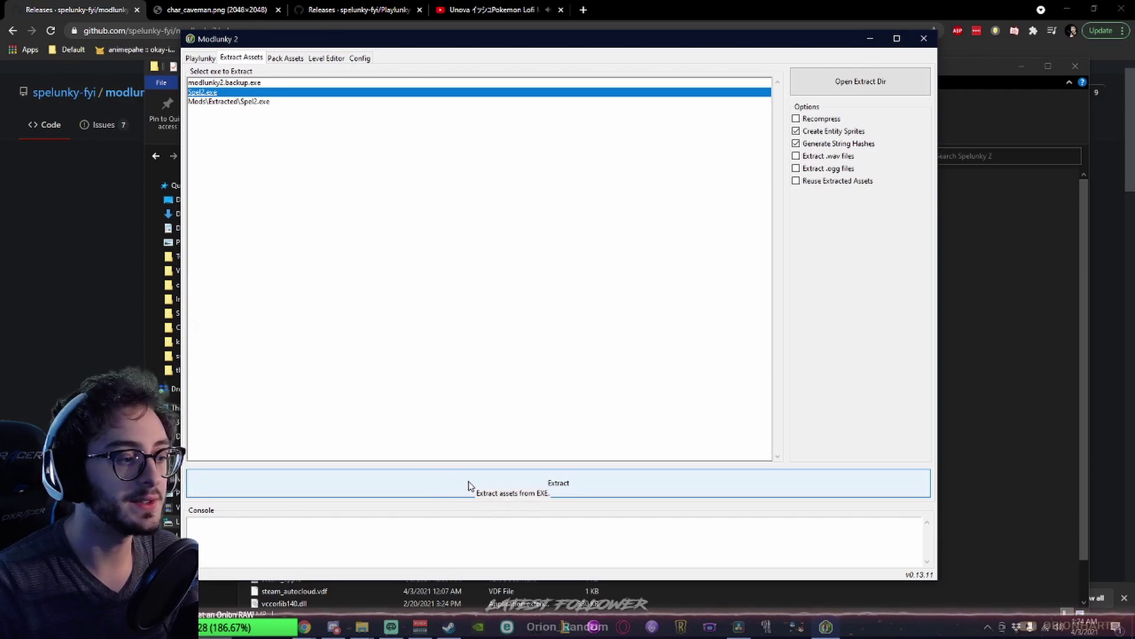
{"action": "left_click", "coordinate": [571, 490]}
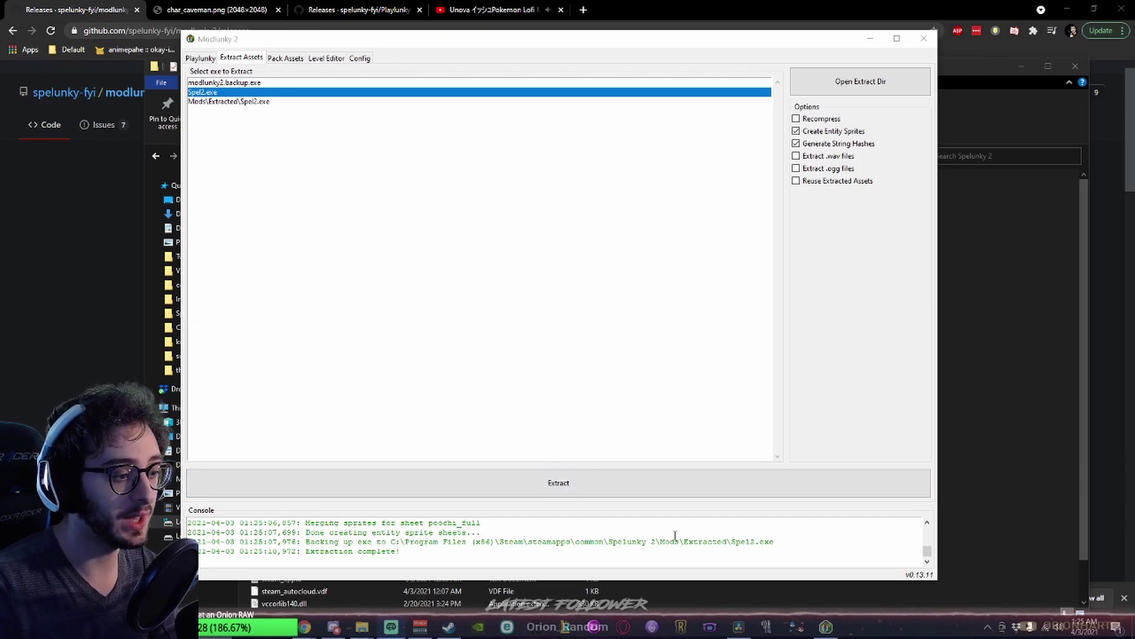
{"action": "mouse_move", "coordinate": [361, 629]}
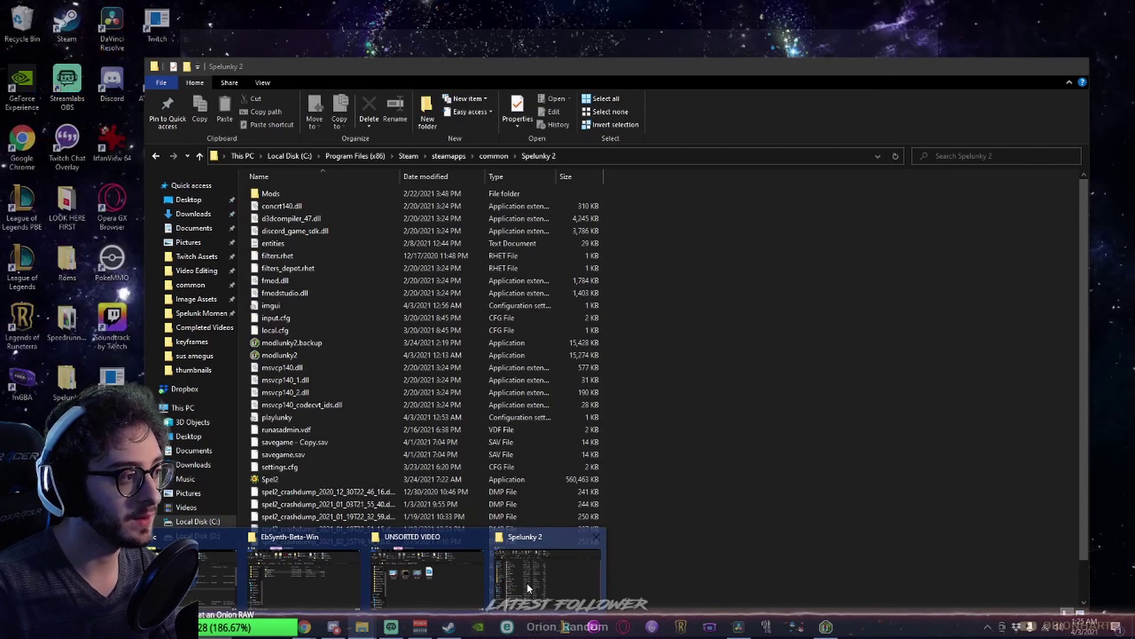
{"action": "left_click", "coordinate": [526, 583]}
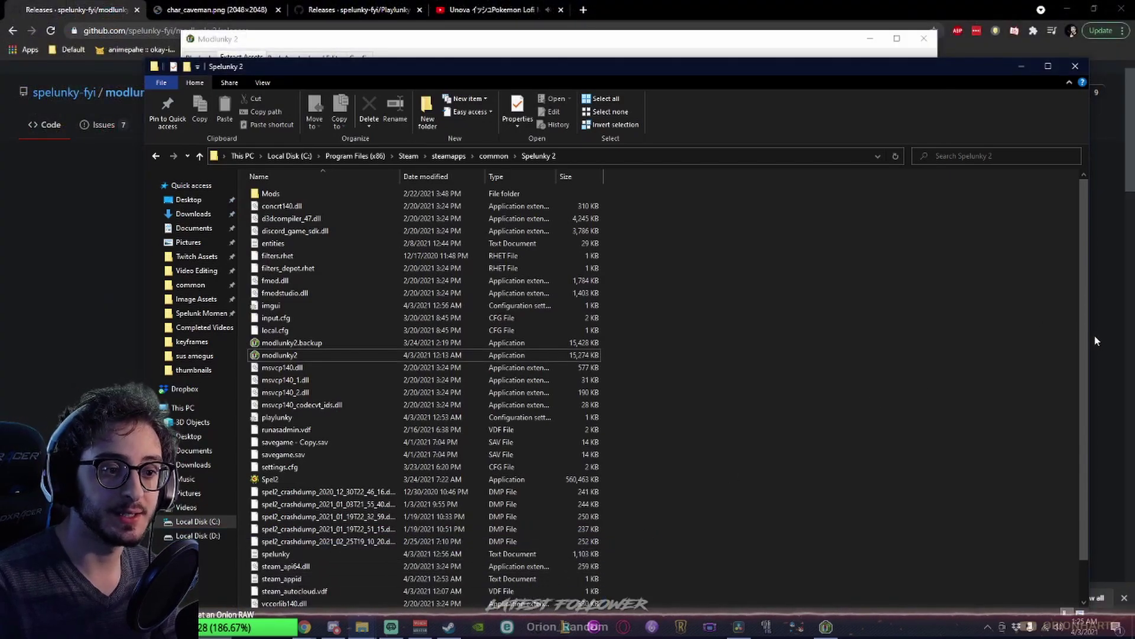
Select savegame.sav and savegame - Copy.sav, then clear the selection
{"action": "scroll", "coordinate": [1084, 351], "scroll_direction": "down", "scroll_amount": 1}
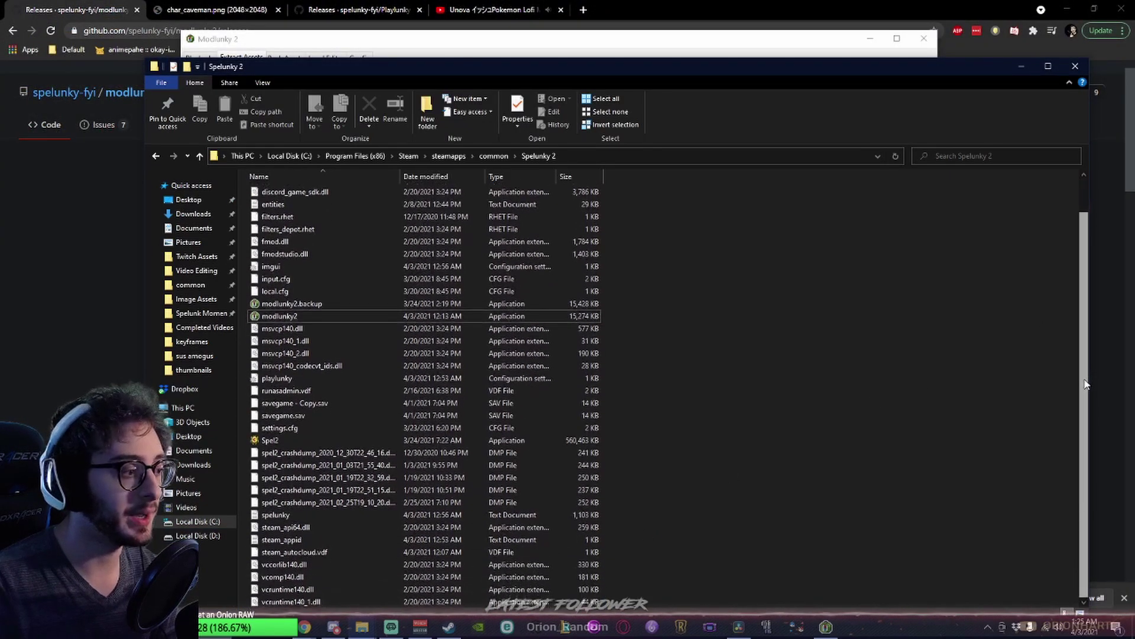
{"action": "left_click", "coordinate": [276, 414]}
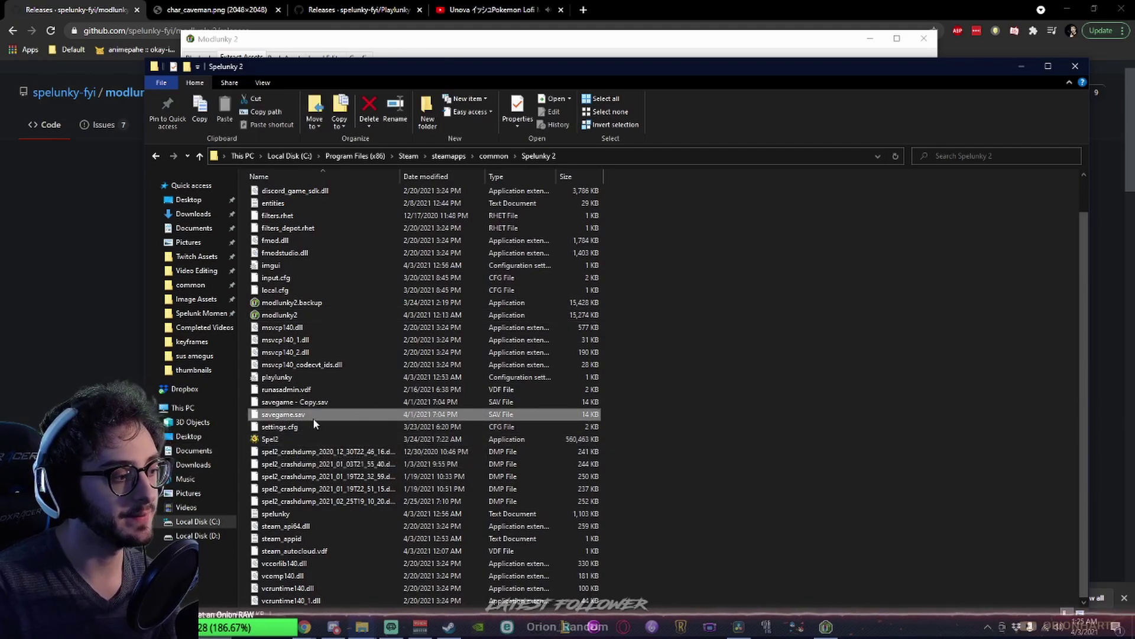
{"action": "left_click", "coordinate": [287, 402]}
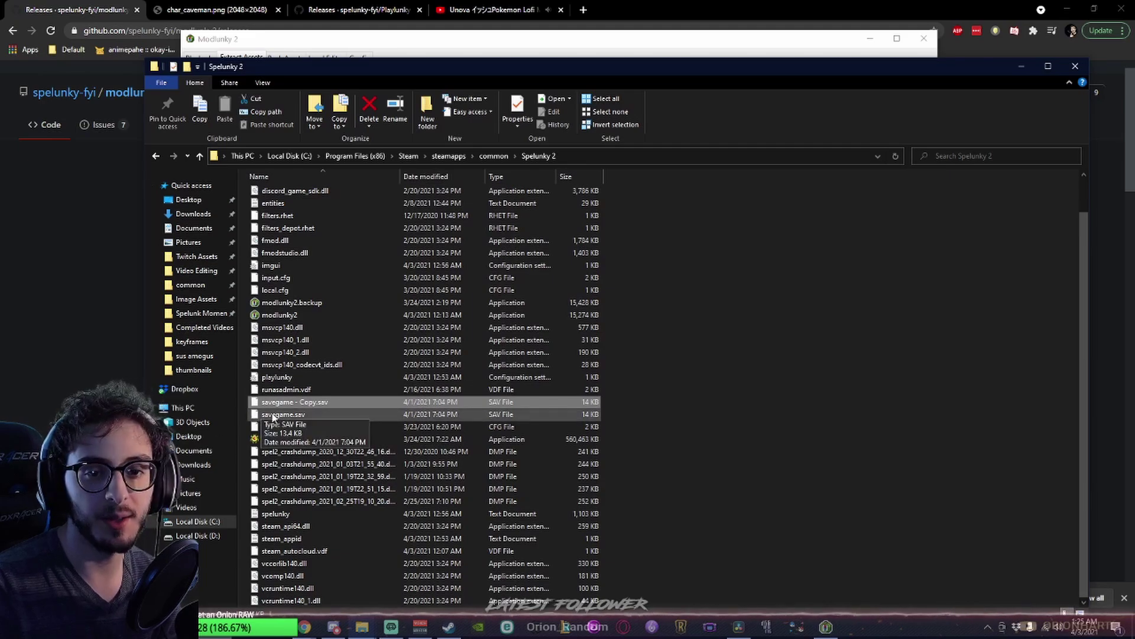
{"action": "left_click", "coordinate": [1019, 374]}
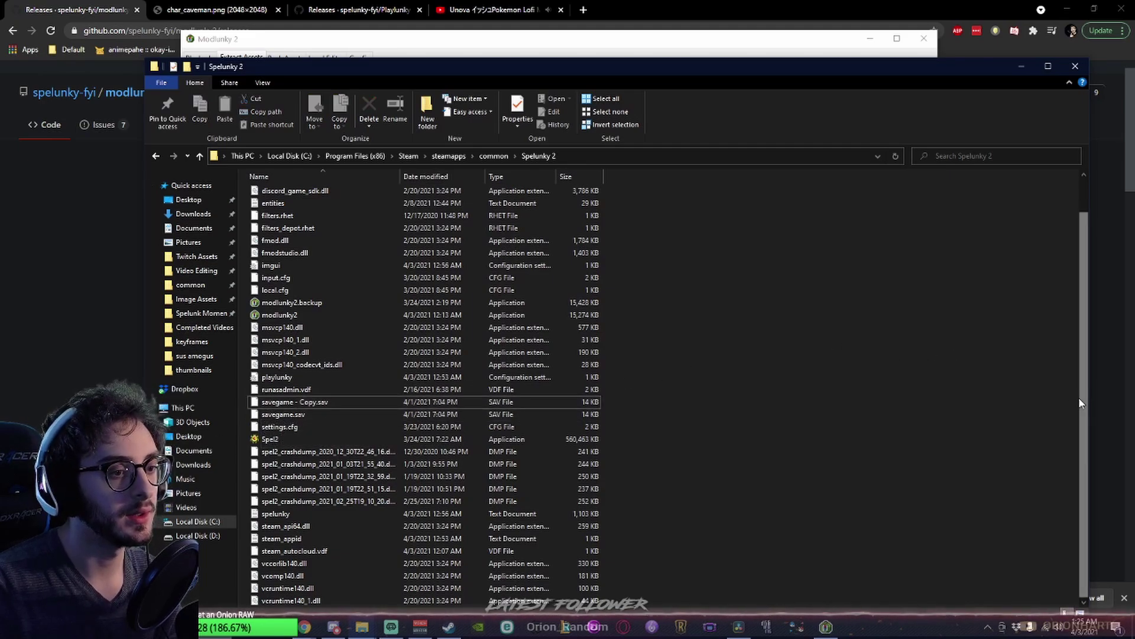
{"action": "scroll", "coordinate": [1074, 385], "scroll_direction": "up", "scroll_amount": 1}
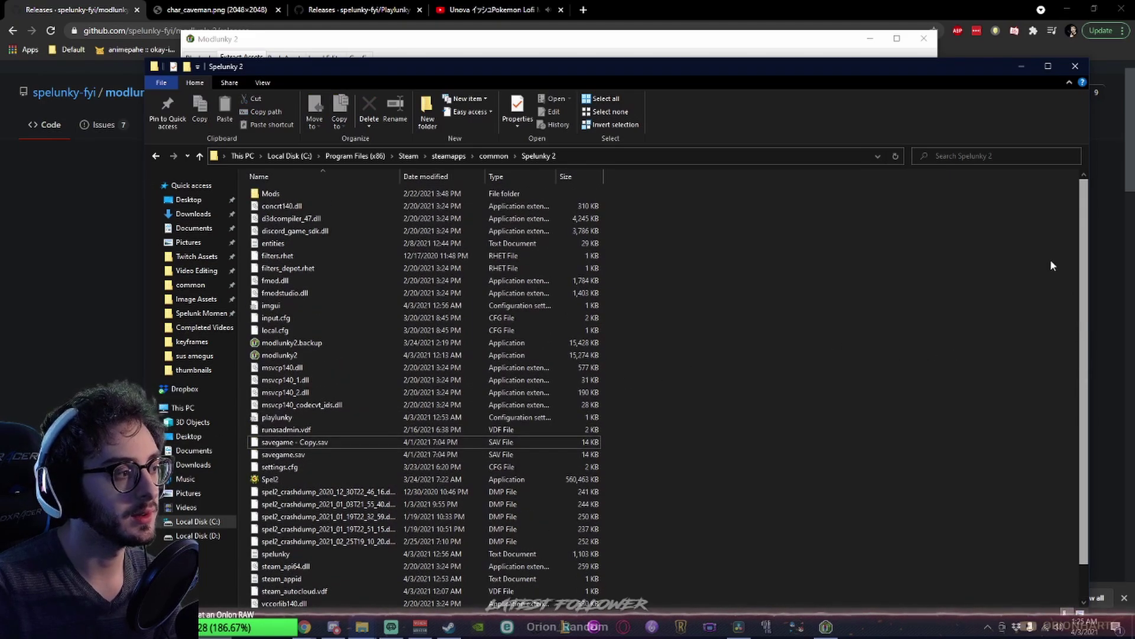
Open the Mods folder and then its Packs subfolder
{"action": "double_click", "coordinate": [283, 193]}
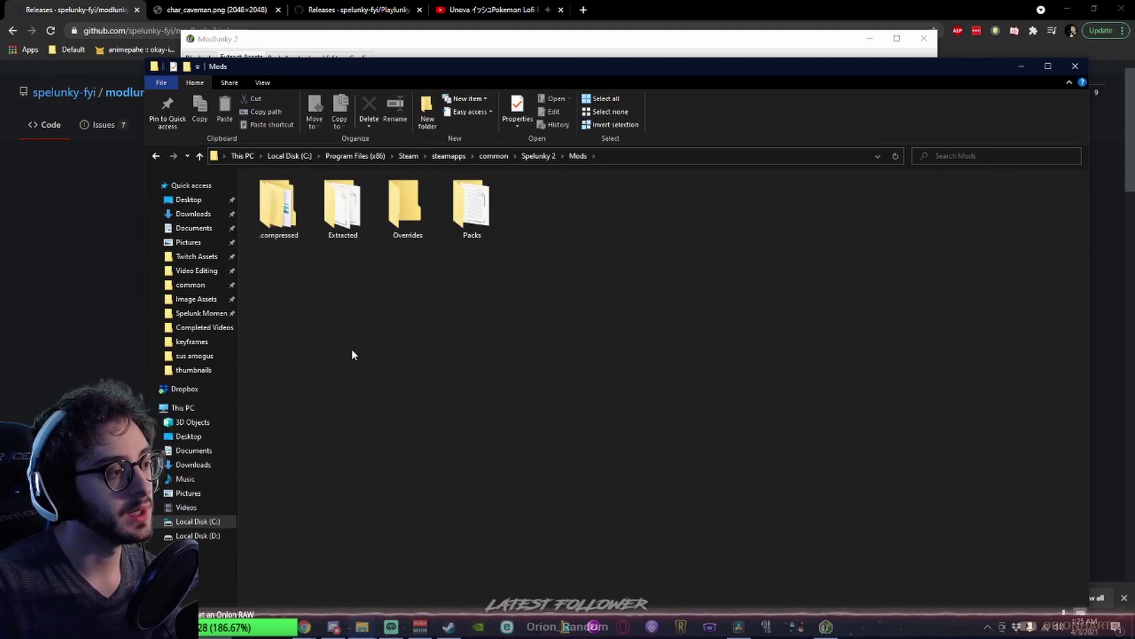
{"action": "left_click", "coordinate": [352, 235]}
{"action": "left_click", "coordinate": [381, 237]}
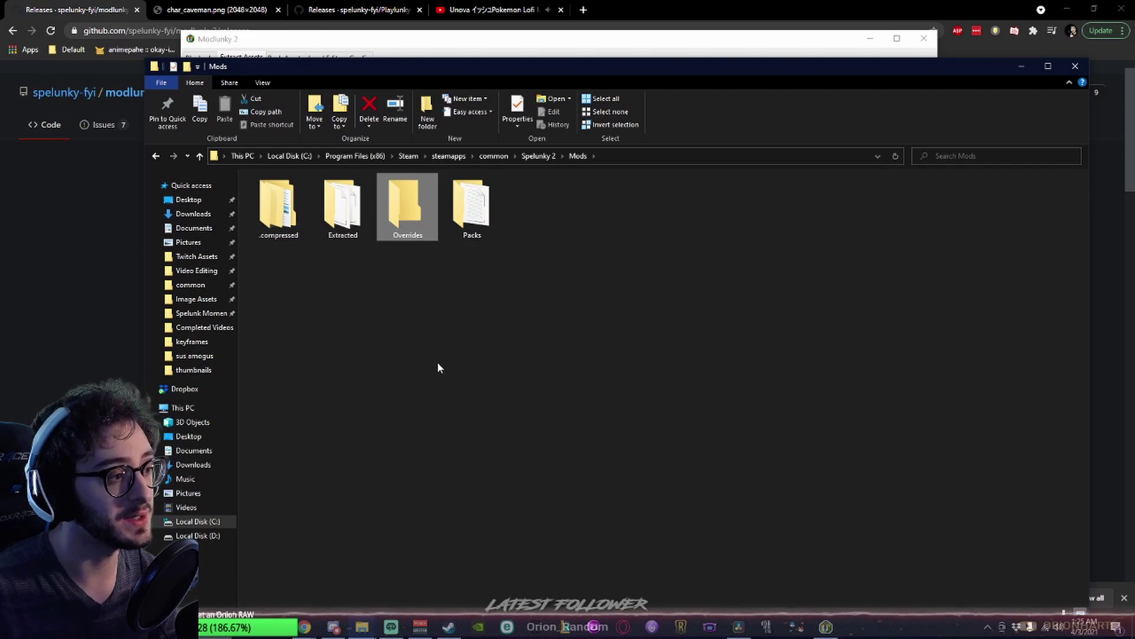
{"action": "left_click", "coordinate": [445, 267]}
{"action": "double_click", "coordinate": [470, 220]}
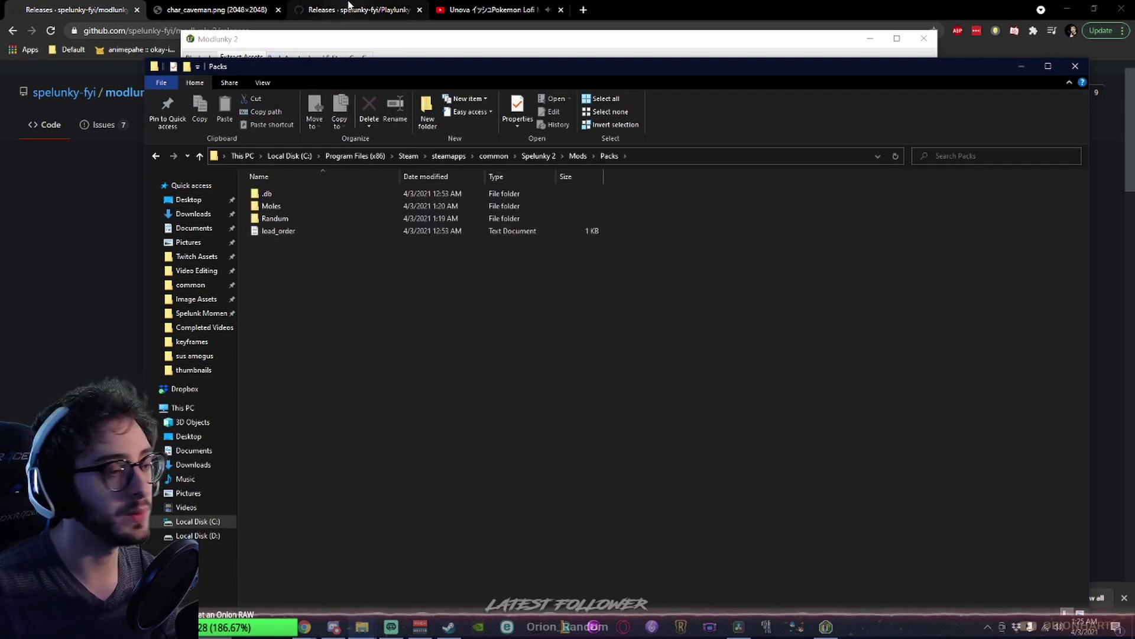
{"action": "left_click", "coordinate": [349, 8]}
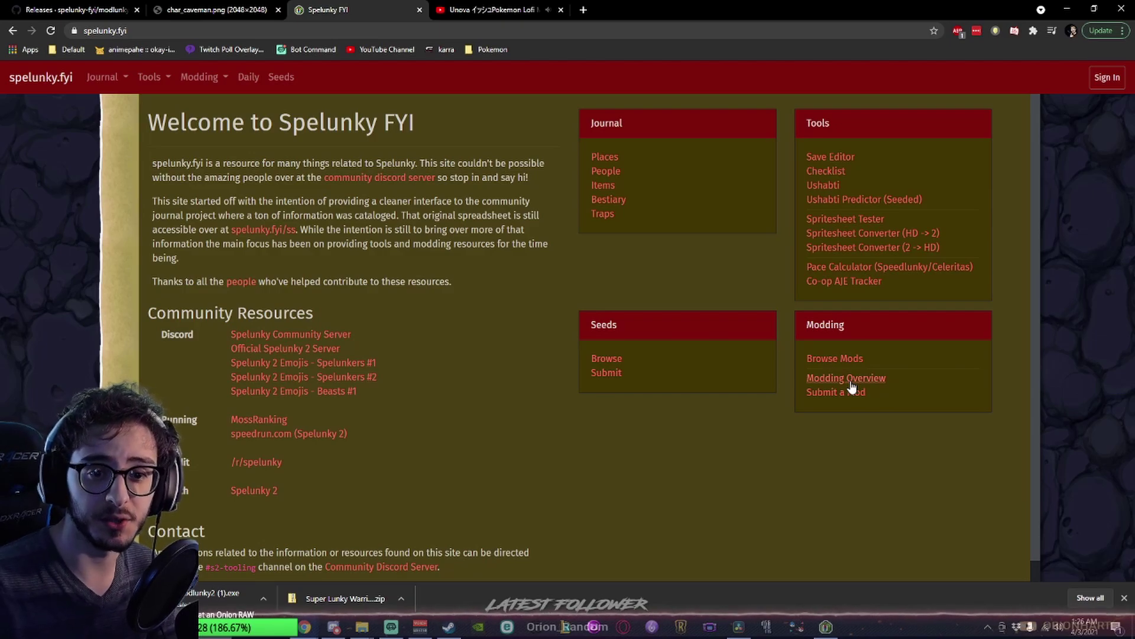
Search the mod listings for 'goth demi' and open the Goth Demi char_red spritesheet
{"action": "left_click", "coordinate": [852, 359]}
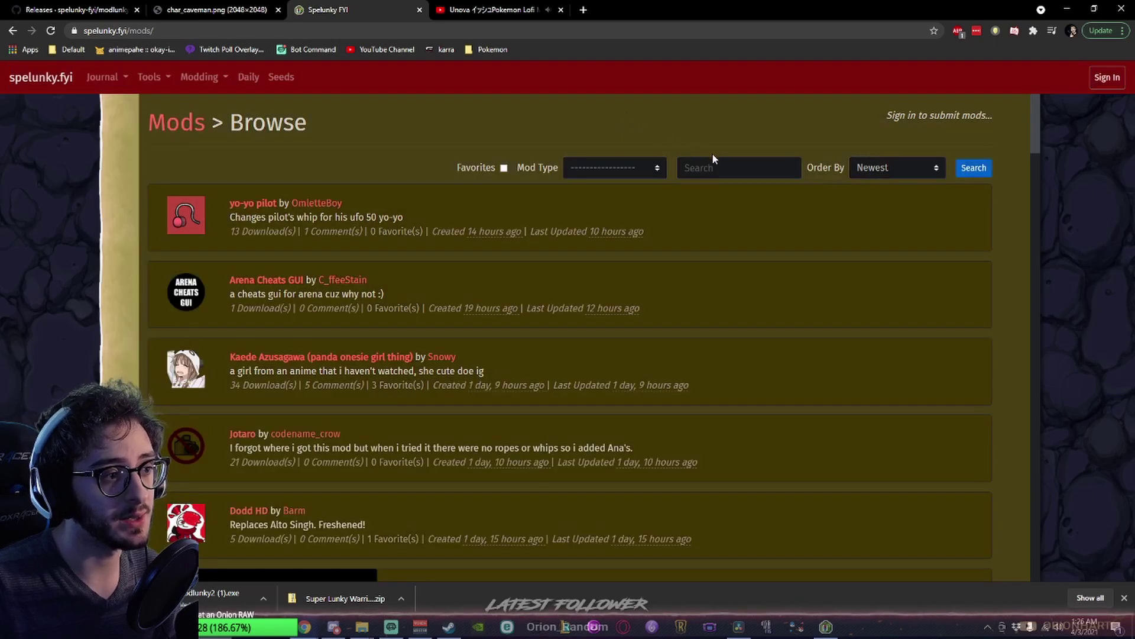
{"action": "left_click", "coordinate": [705, 170]}
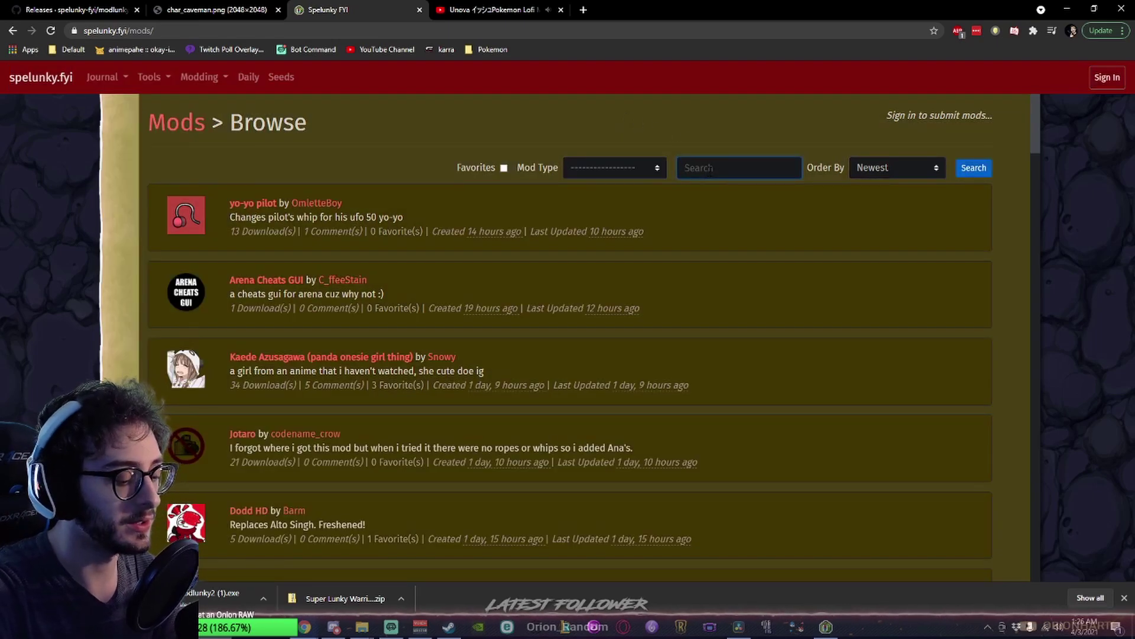
{"action": "type", "text": "goth"}
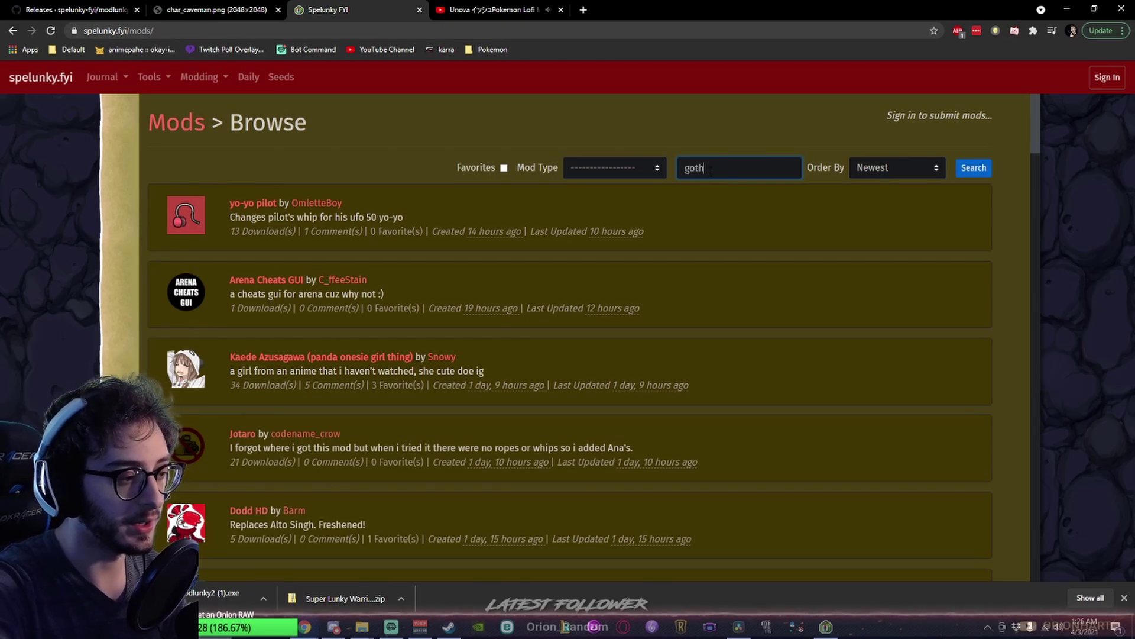
{"action": "type", "text": " demi"}
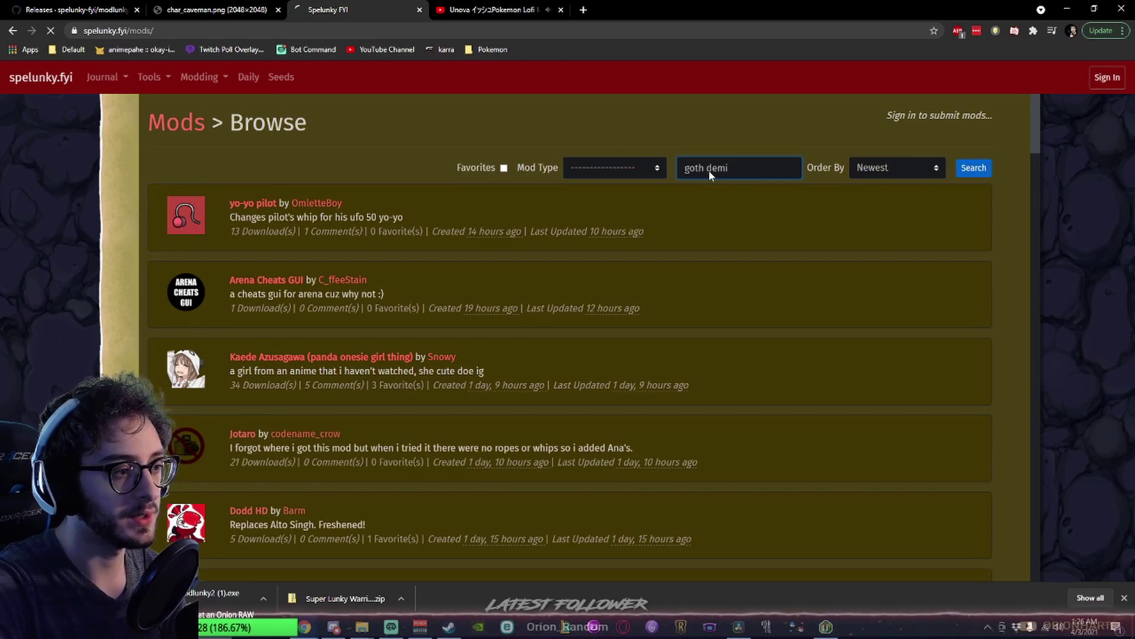
{"action": "key", "text": "Return"}
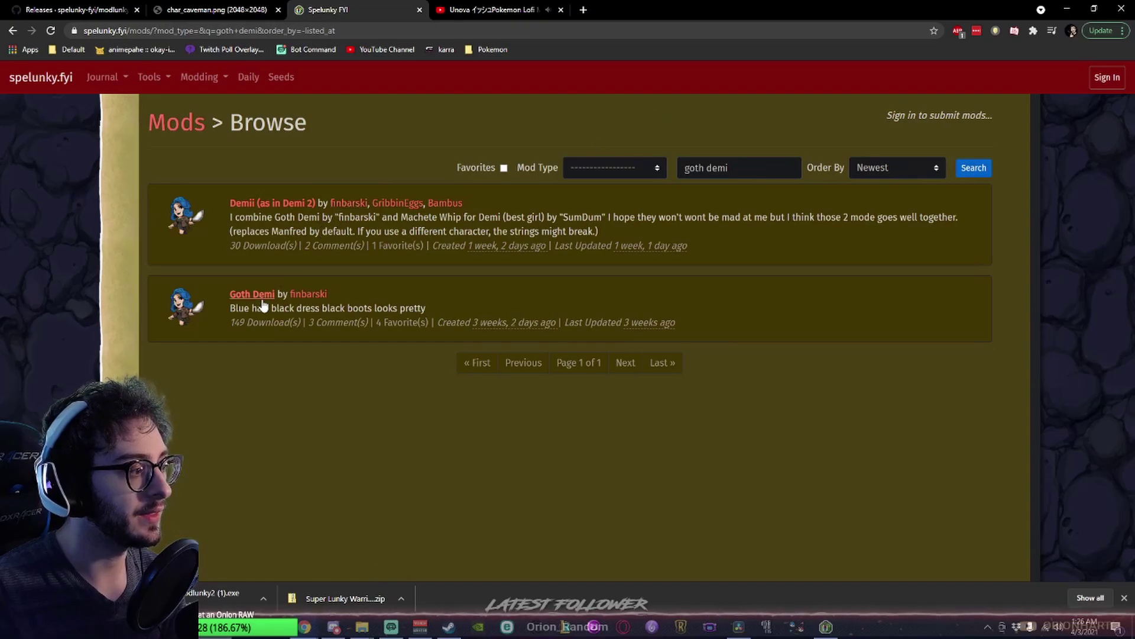
{"action": "left_click", "coordinate": [261, 296]}
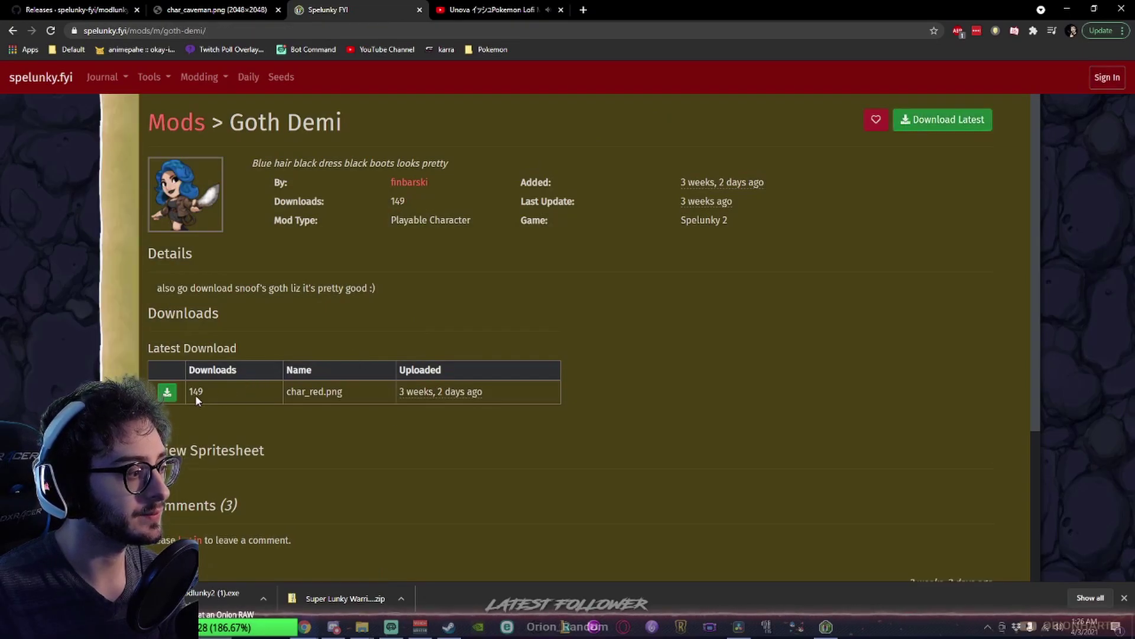
{"action": "left_click", "coordinate": [167, 392]}
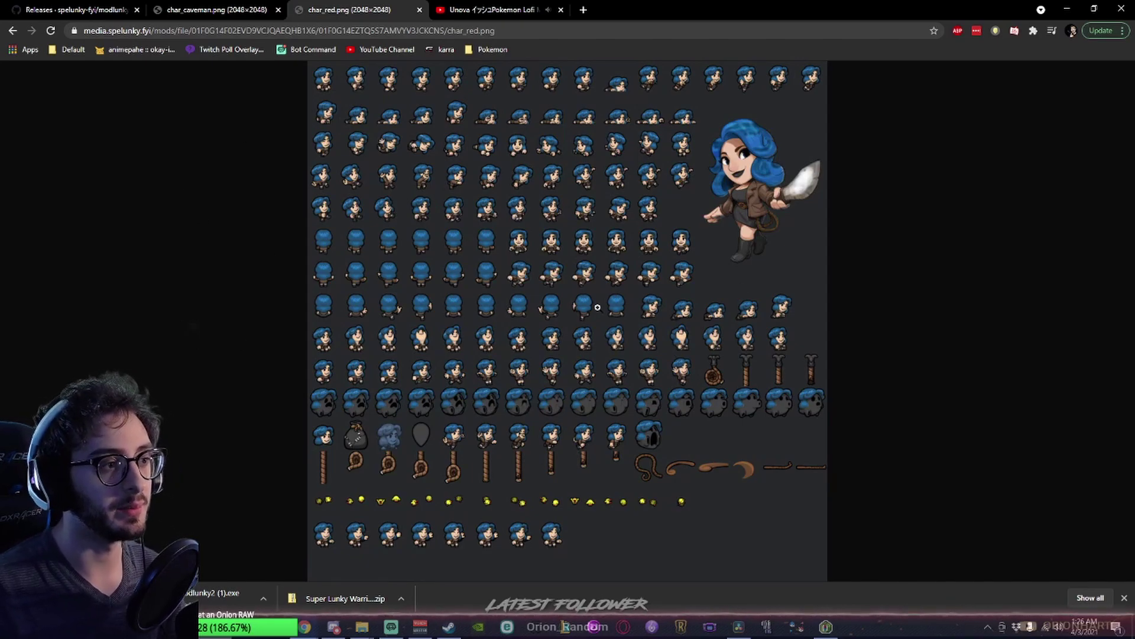
Save the spritesheet image to disk with the file name char_red
{"action": "right_click", "coordinate": [632, 295]}
{"action": "left_click", "coordinate": [639, 334]}
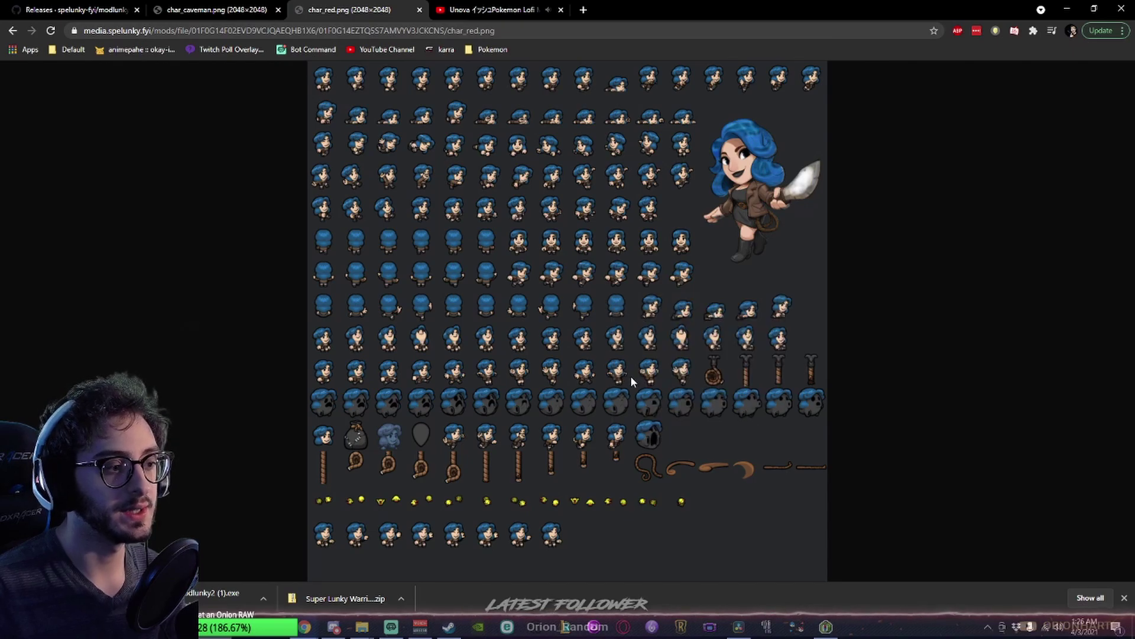
{"action": "left_click", "coordinate": [128, 258]}
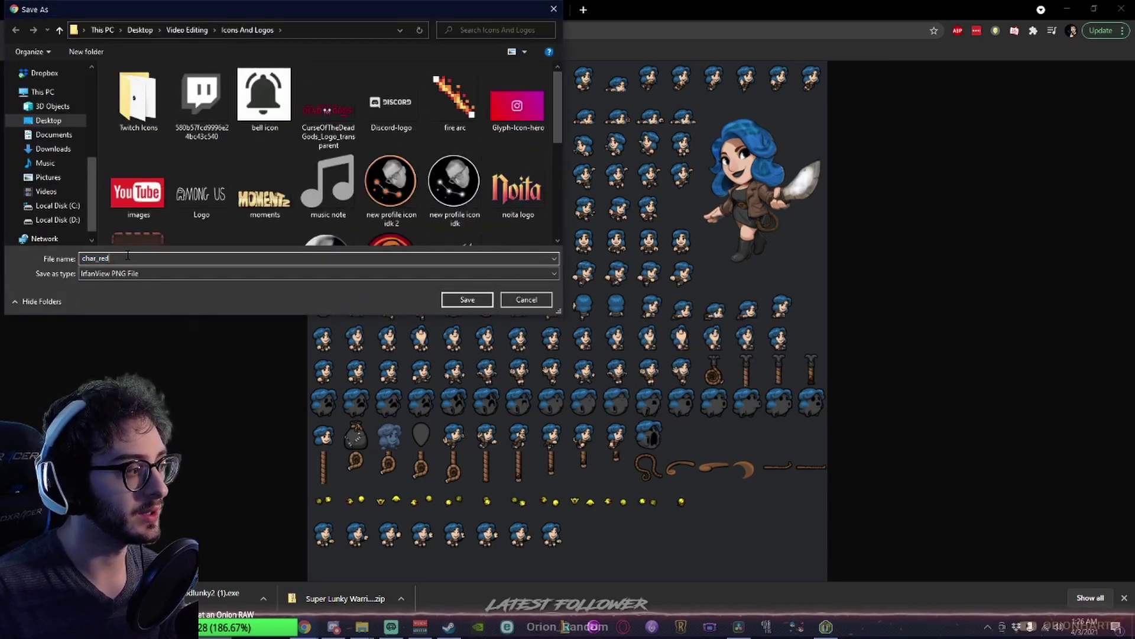
{"action": "double_click", "coordinate": [127, 258]}
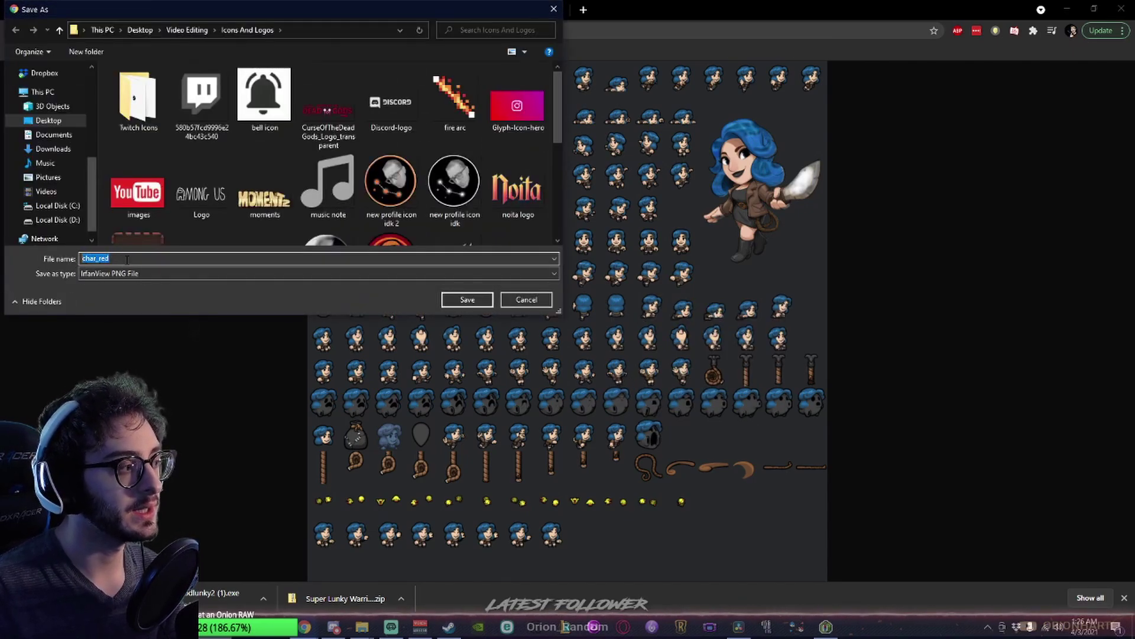
{"action": "left_click", "coordinate": [127, 258]}
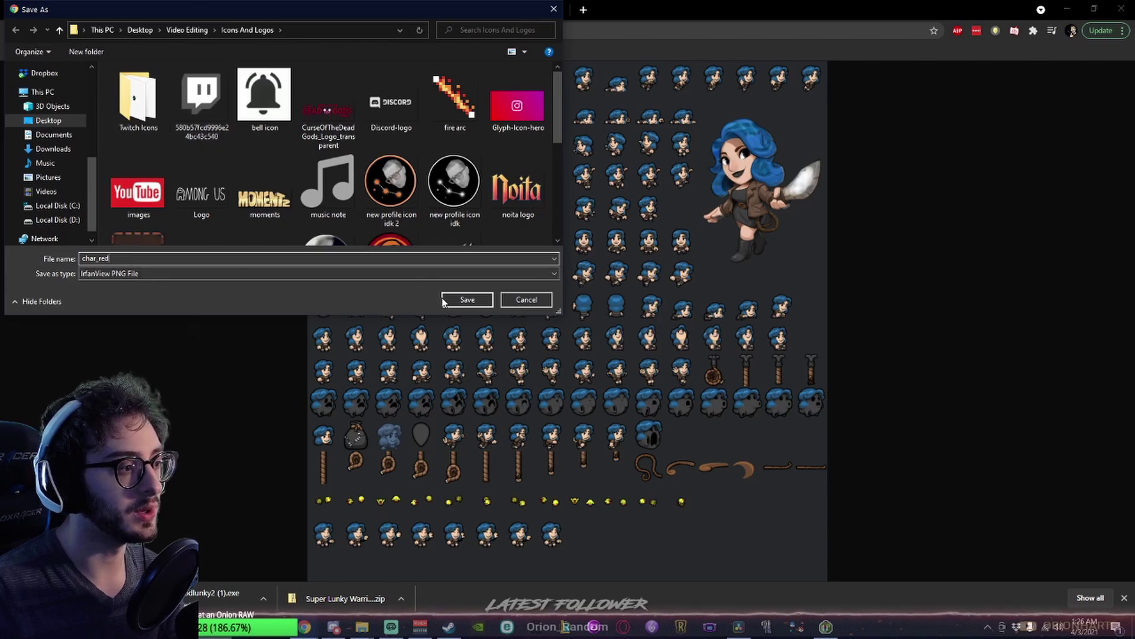
{"action": "left_click", "coordinate": [466, 300]}
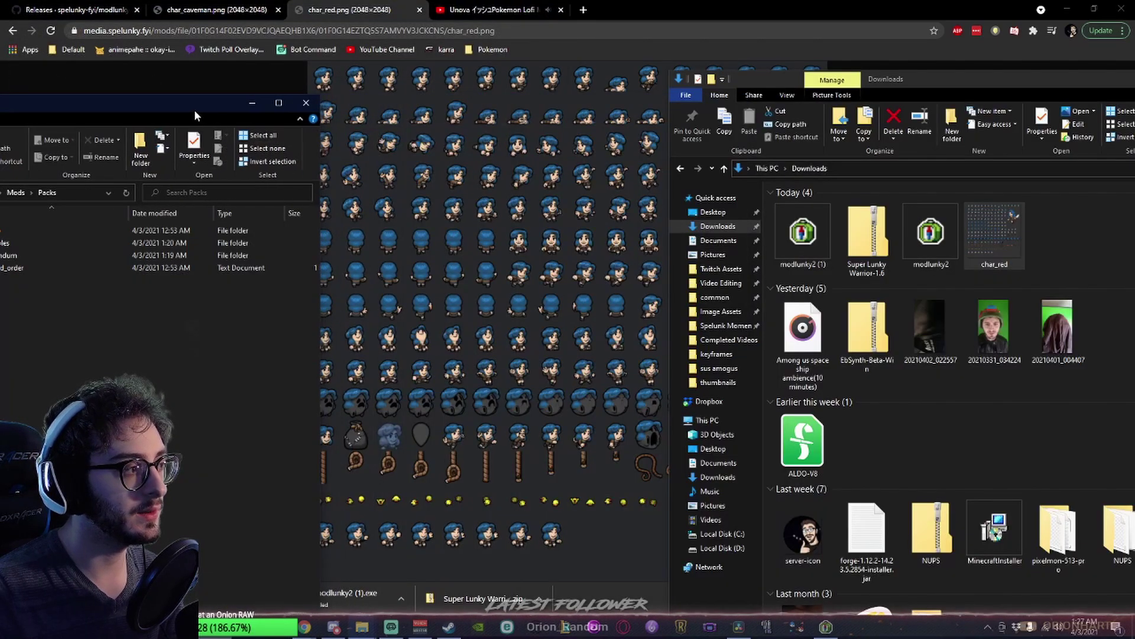
Create a new folder named Goth Demi inside Packs
{"action": "left_click_drag", "start_coordinate": [195, 116], "coordinate": [508, 63]}
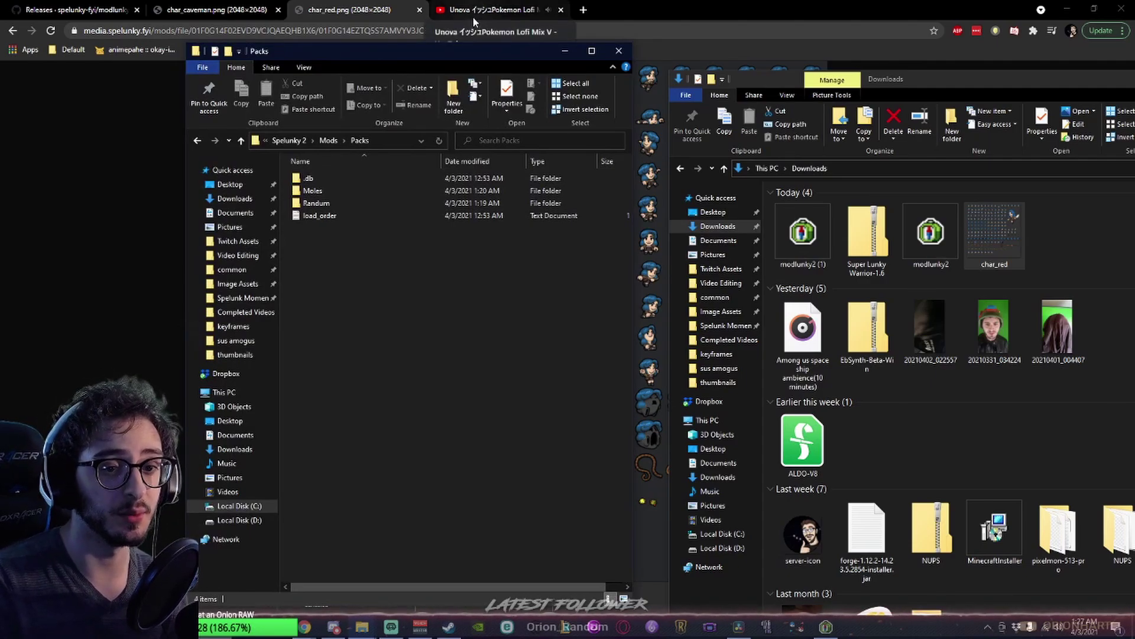
{"action": "right_click", "coordinate": [414, 285]}
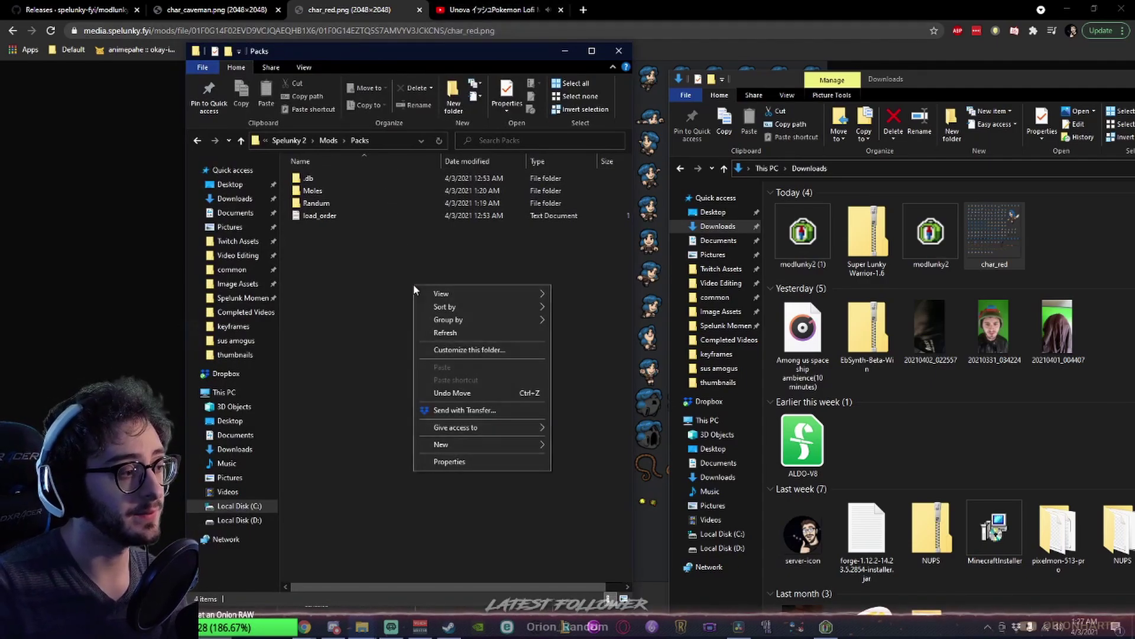
{"action": "mouse_move", "coordinate": [520, 444]}
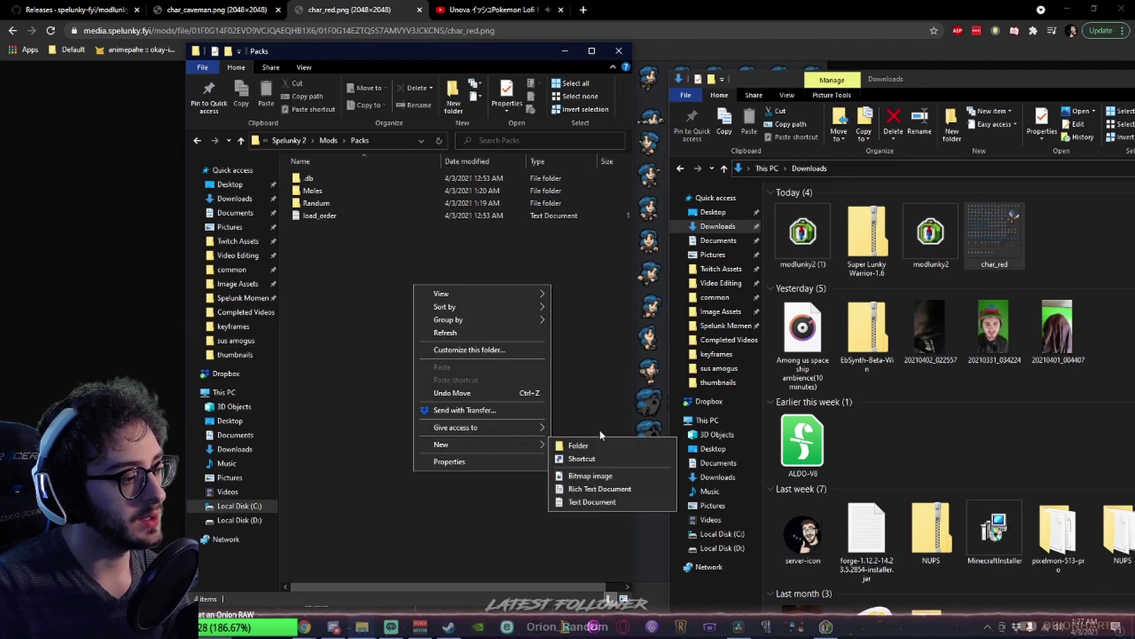
{"action": "left_click", "coordinate": [597, 440]}
{"action": "key", "text": "BackSpace"}
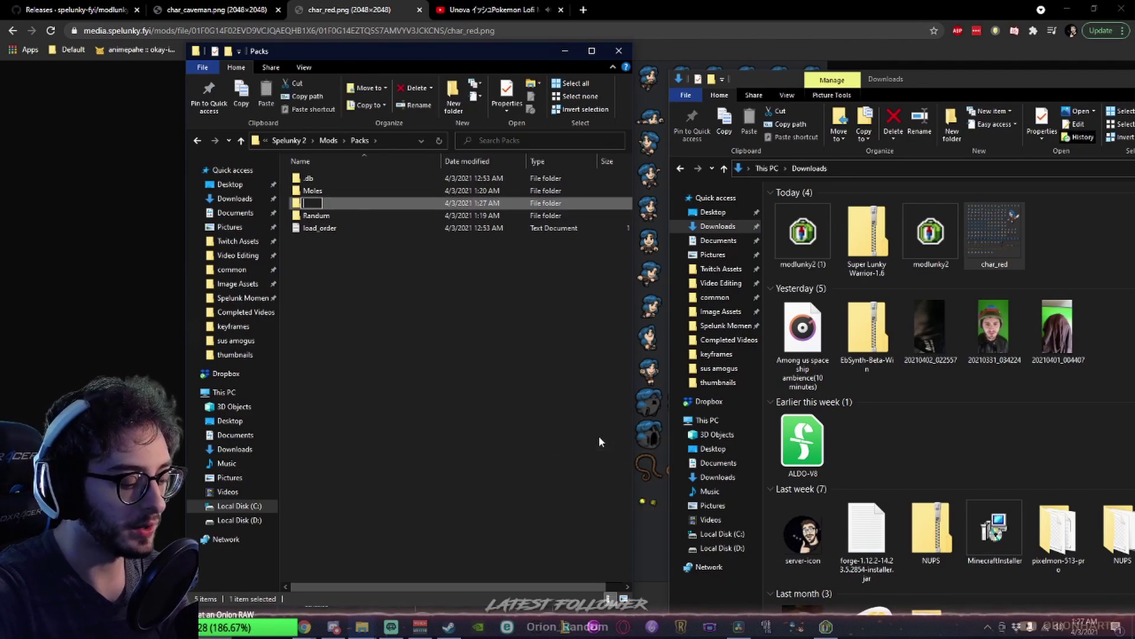
{"action": "type", "text": "Goth Demi"}
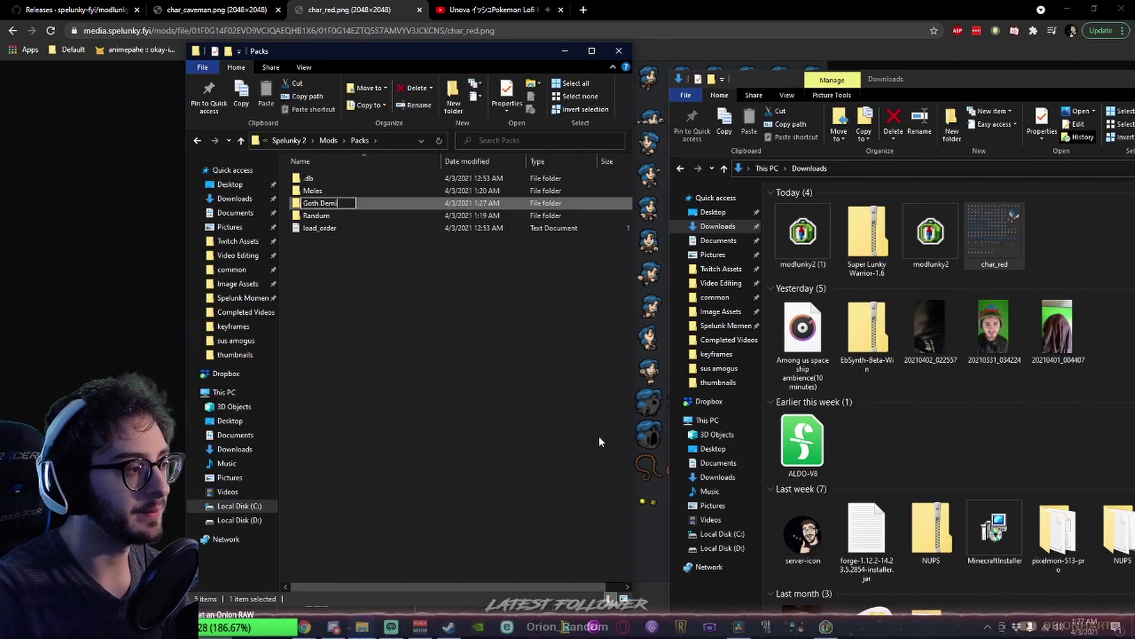
{"action": "key", "text": "Return"}
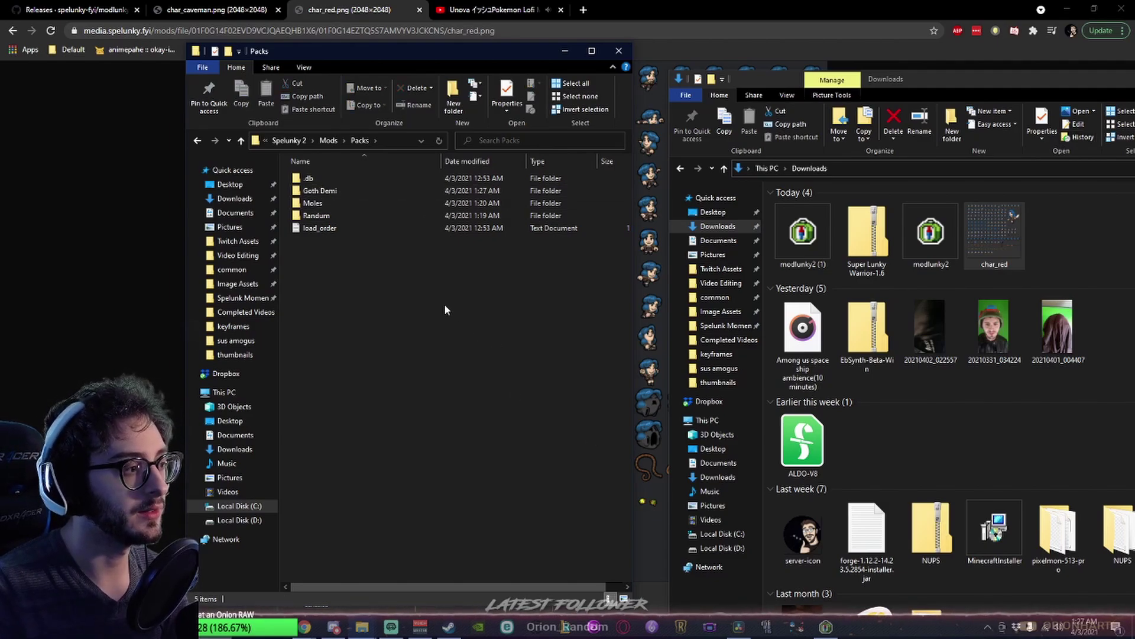
Move char_red from Downloads into the Goth Demi folder
{"action": "double_click", "coordinate": [331, 190]}
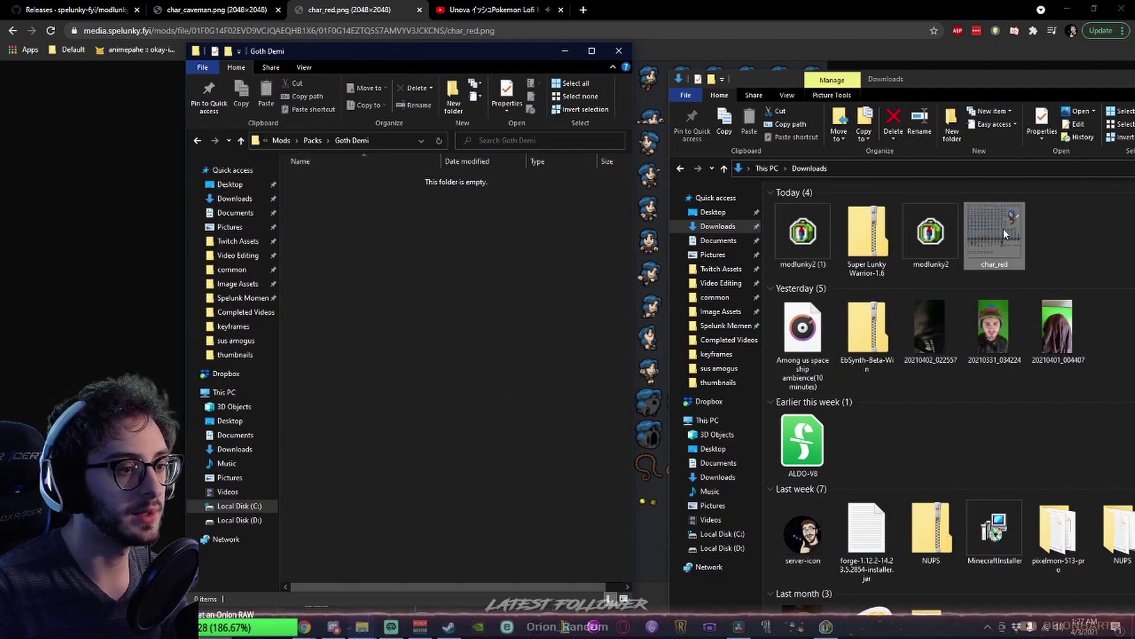
{"action": "left_click_drag", "start_coordinate": [998, 235], "coordinate": [517, 304]}
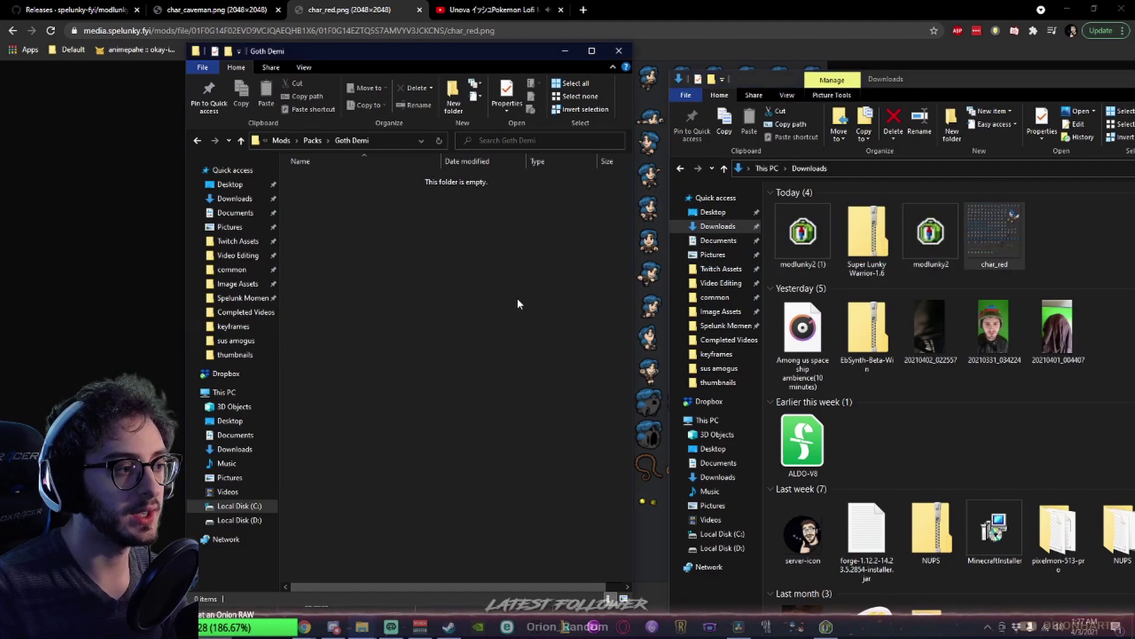
{"action": "left_click", "coordinate": [509, 378]}
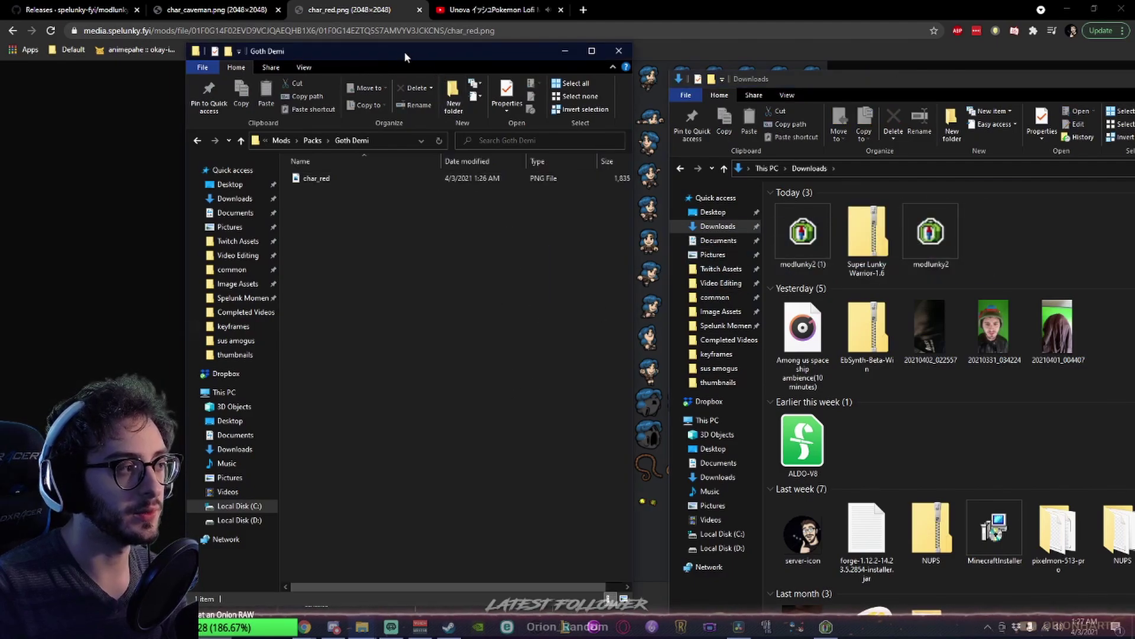
{"action": "left_click_drag", "start_coordinate": [405, 57], "coordinate": [362, 50]}
Reload Modlunky 2's Playlunky mod list and tick the Goth Demi checkbox
{"action": "left_click", "coordinate": [821, 636]}
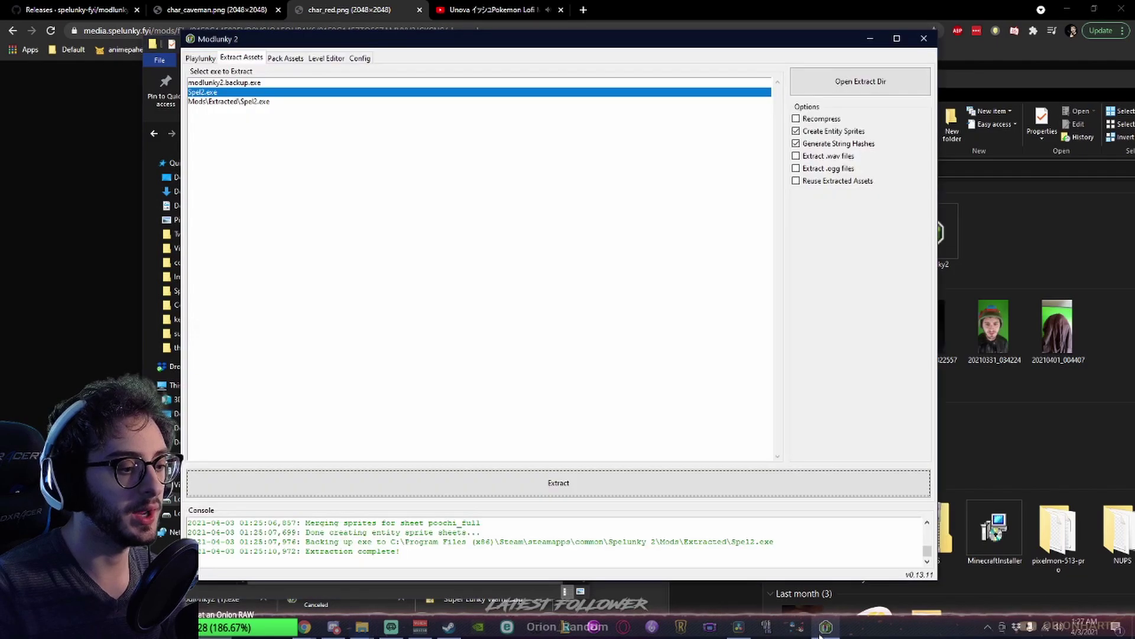
{"action": "left_click", "coordinate": [201, 58]}
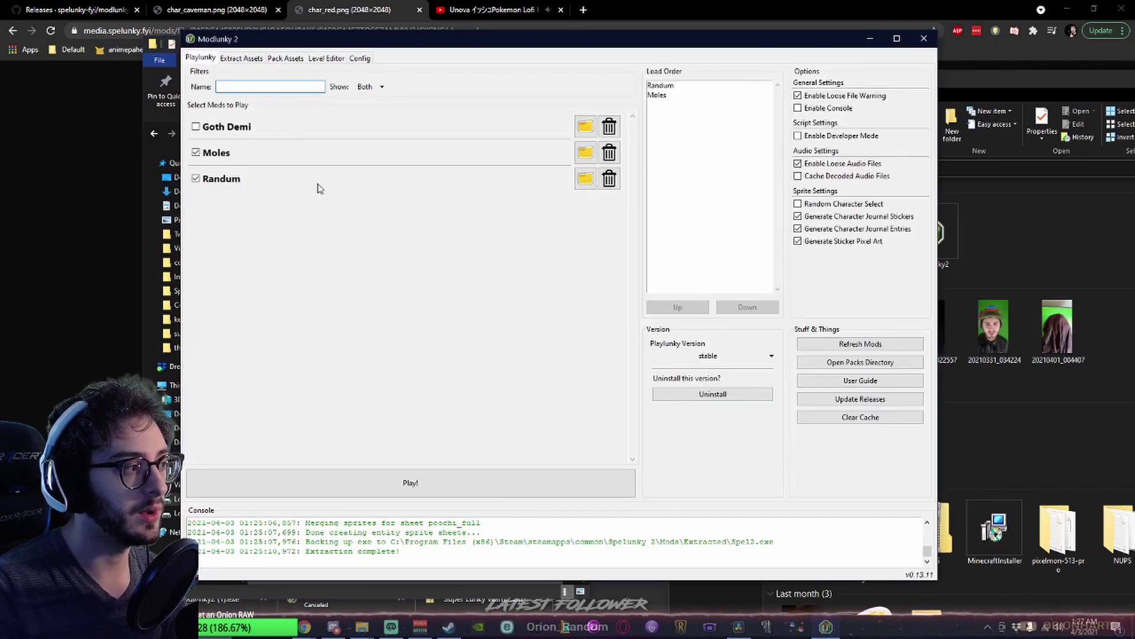
{"action": "left_click", "coordinate": [870, 343]}
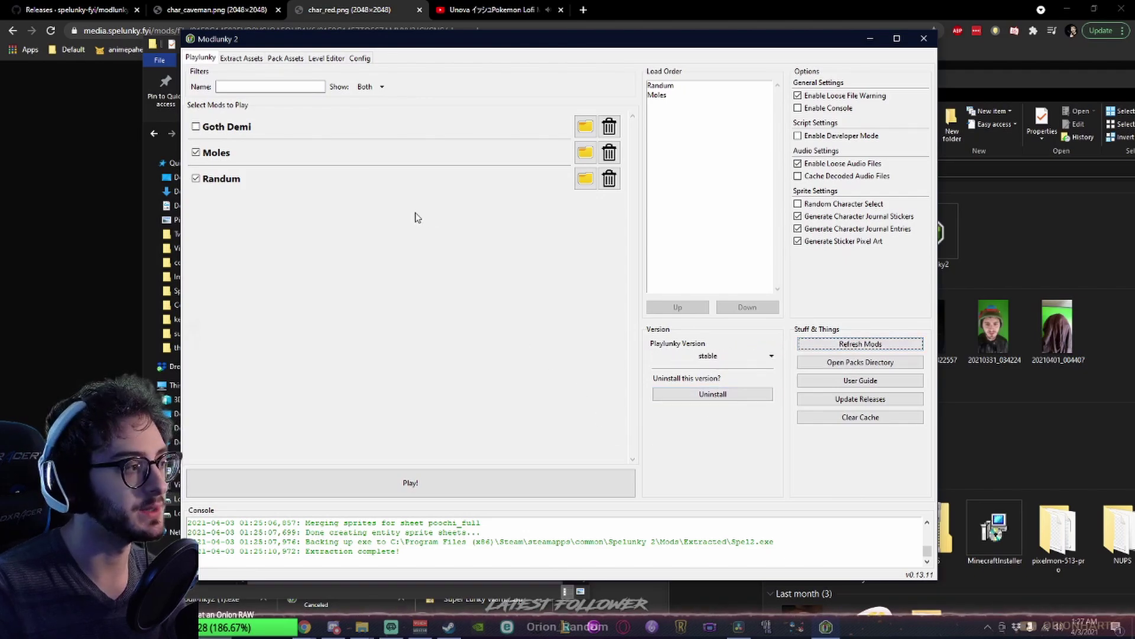
{"action": "left_click", "coordinate": [196, 128]}
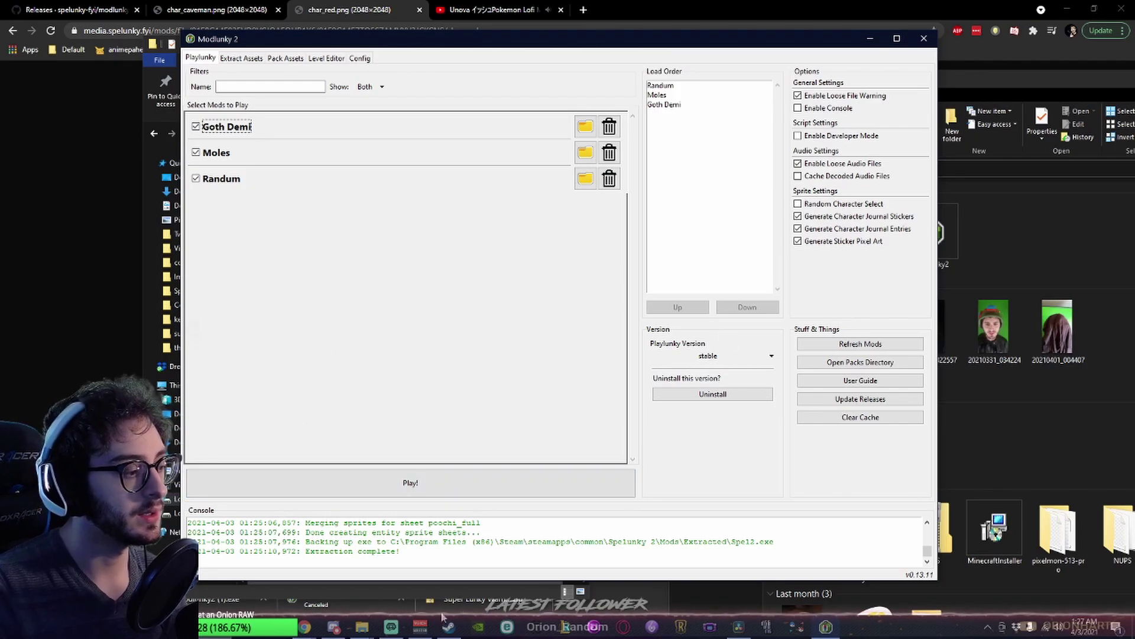
Extract the Super Lunky Warrior-1.6 zip into Downloads
{"action": "mouse_move", "coordinate": [366, 632]}
{"action": "left_click", "coordinate": [582, 577]}
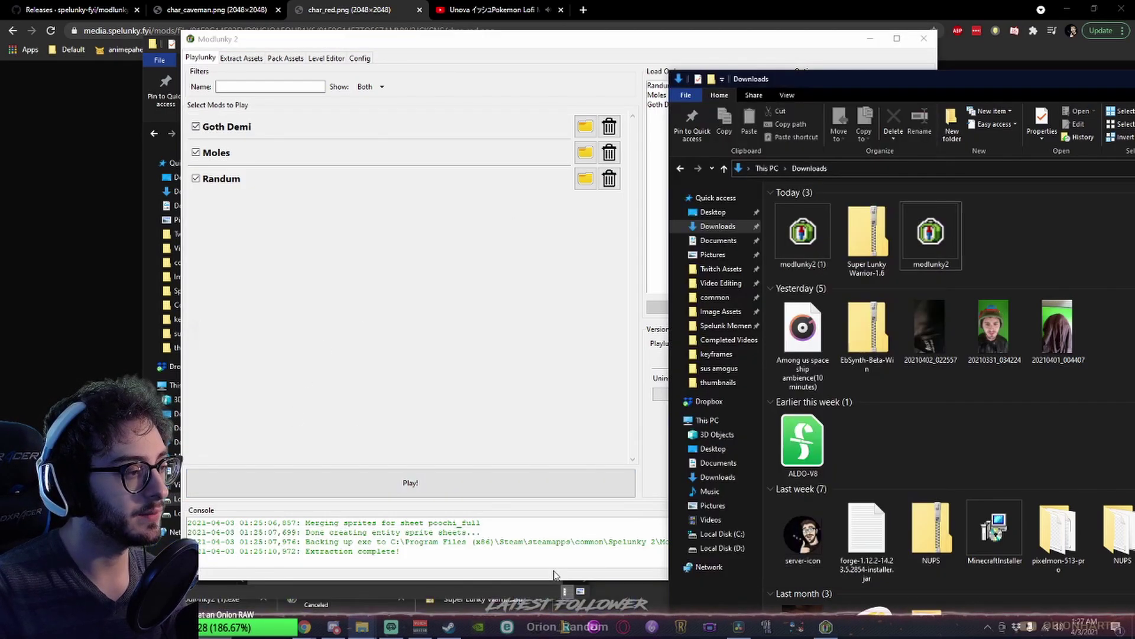
{"action": "left_click", "coordinate": [858, 249]}
{"action": "right_click", "coordinate": [858, 242]}
{"action": "left_click", "coordinate": [894, 287]}
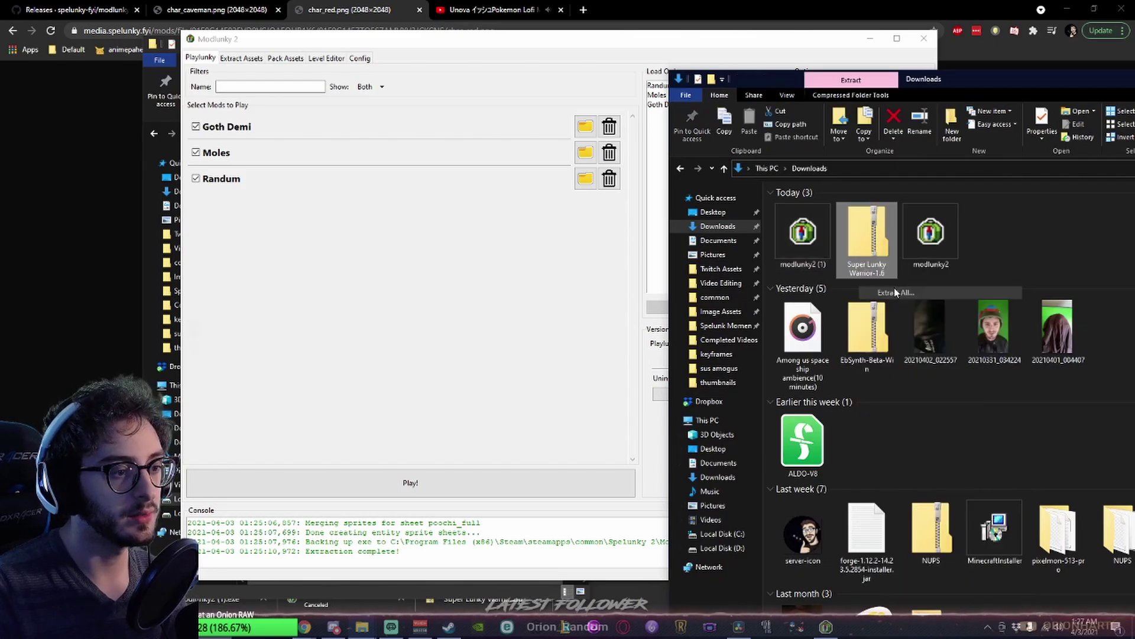
{"action": "key", "text": "Return"}
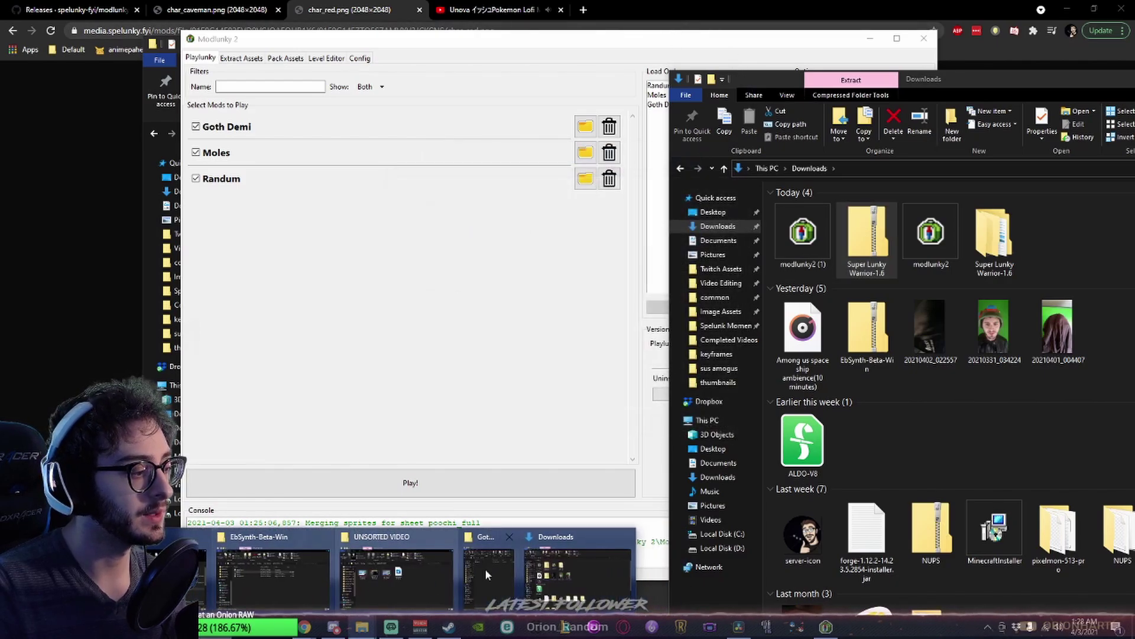
Move the extracted Super Lunky Warrior-1.6 folder into the Packs folder
{"action": "left_click", "coordinate": [591, 558]}
{"action": "left_click", "coordinate": [1001, 269]}
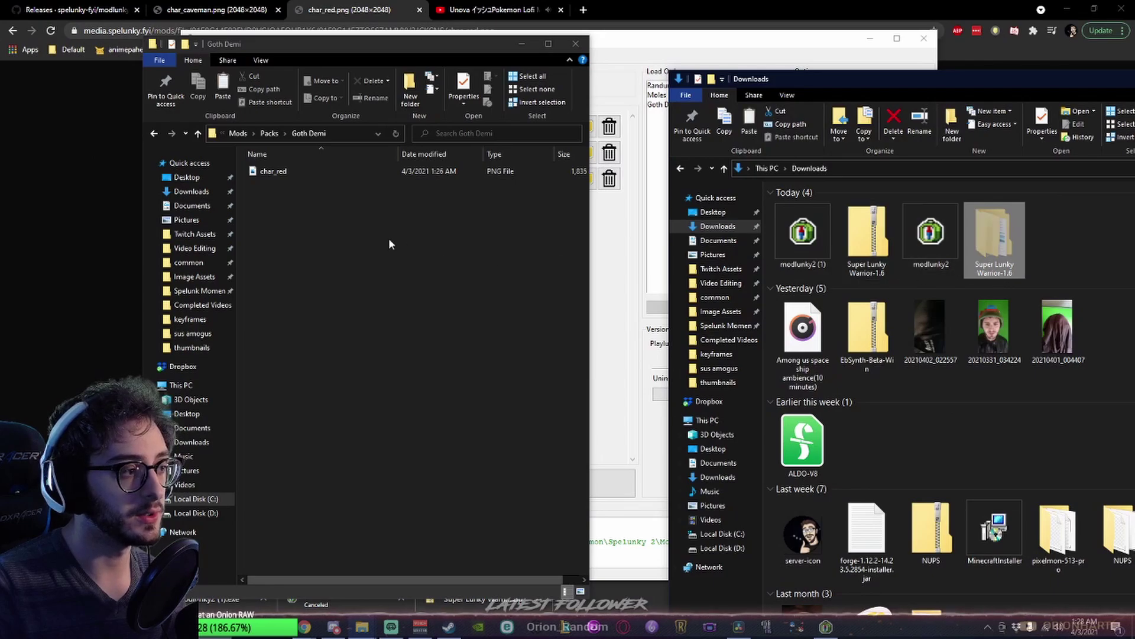
{"action": "left_click", "coordinate": [269, 133]}
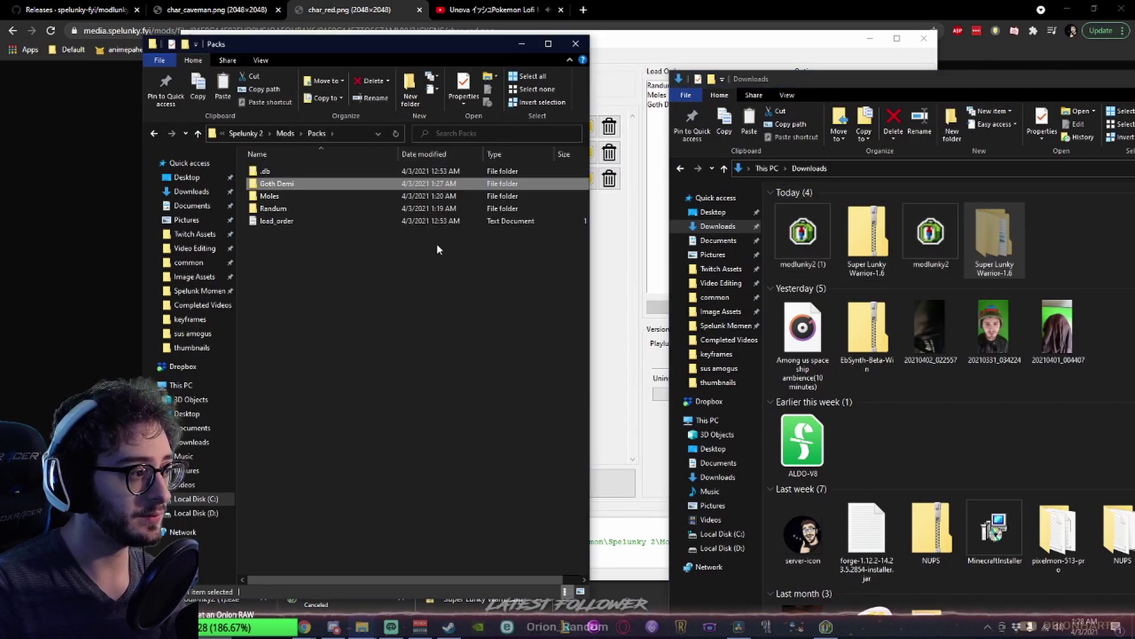
{"action": "key", "text": "ctrl+v"}
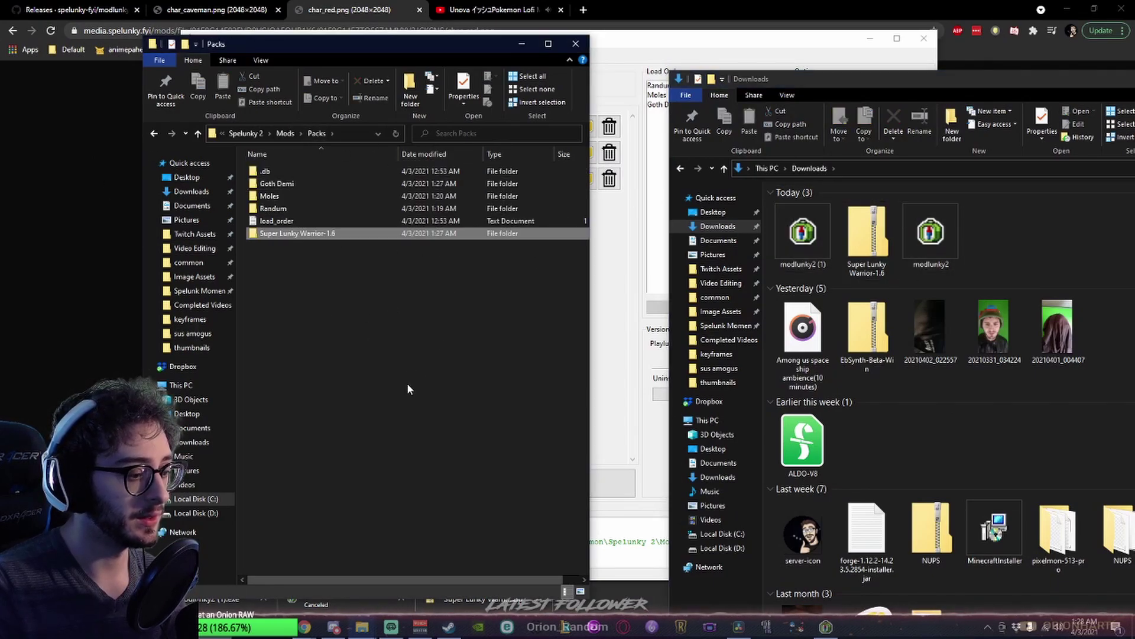
{"action": "left_click", "coordinate": [820, 632]}
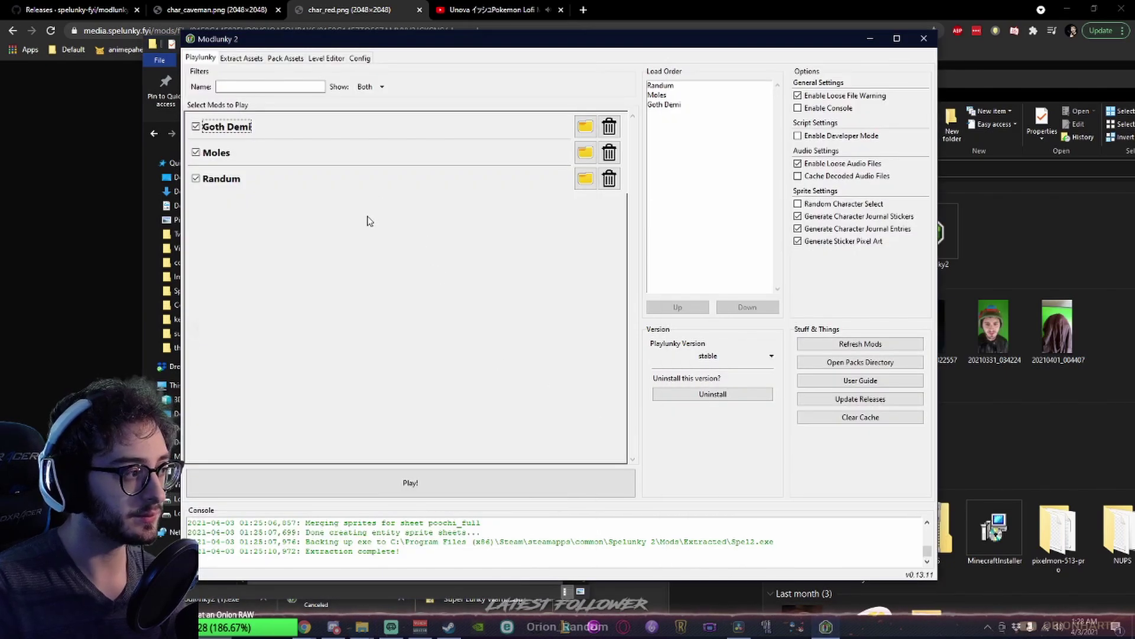
Refresh the mod list, enable Super Lunky Warrior-1.6, then move Randum down and back to the top
{"action": "left_click", "coordinate": [873, 343]}
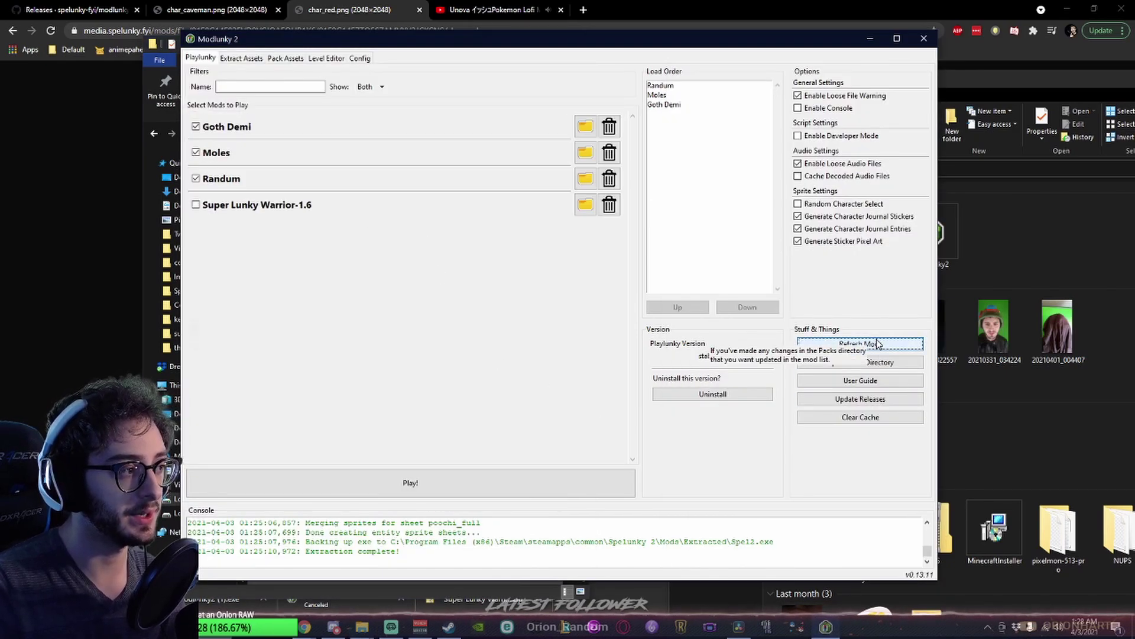
{"action": "left_click", "coordinate": [196, 205]}
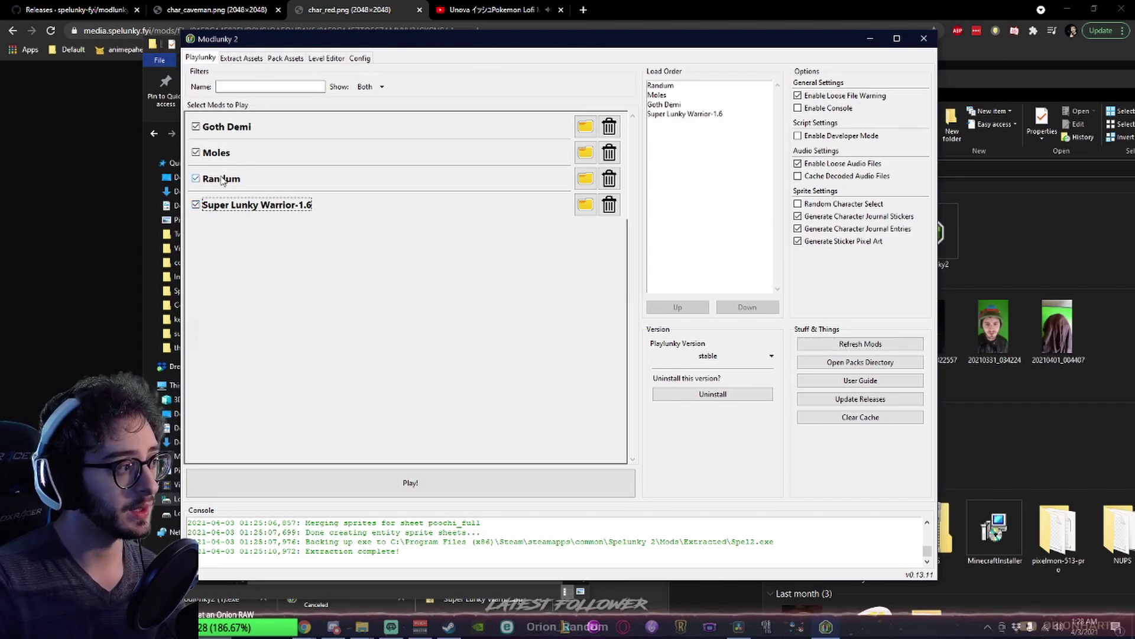
{"action": "left_click", "coordinate": [673, 98]}
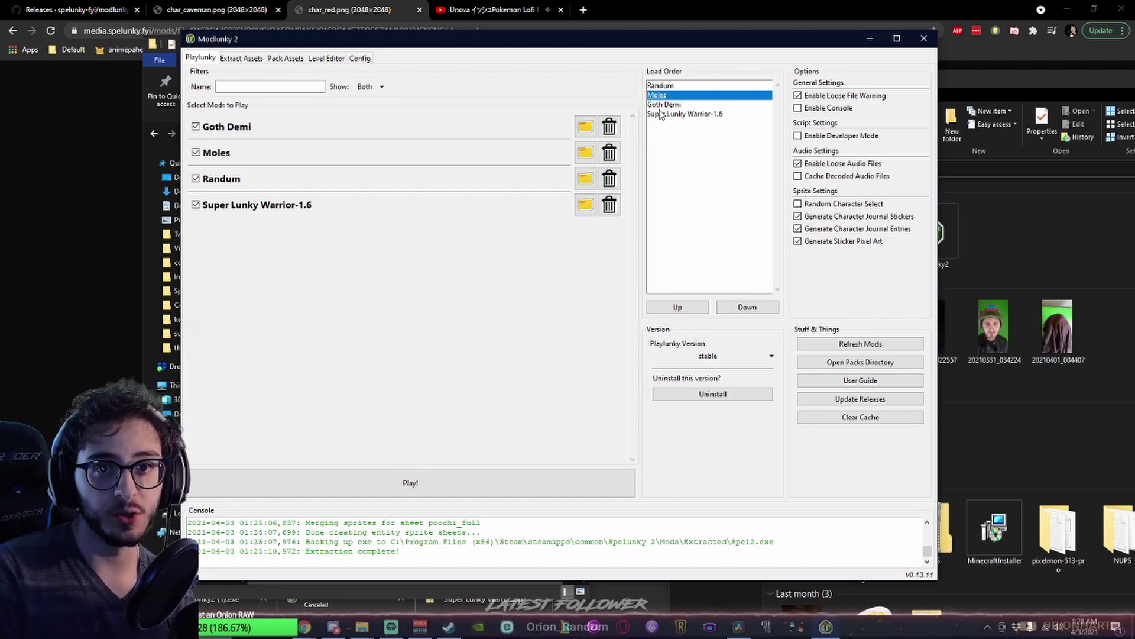
{"action": "left_click", "coordinate": [709, 87]}
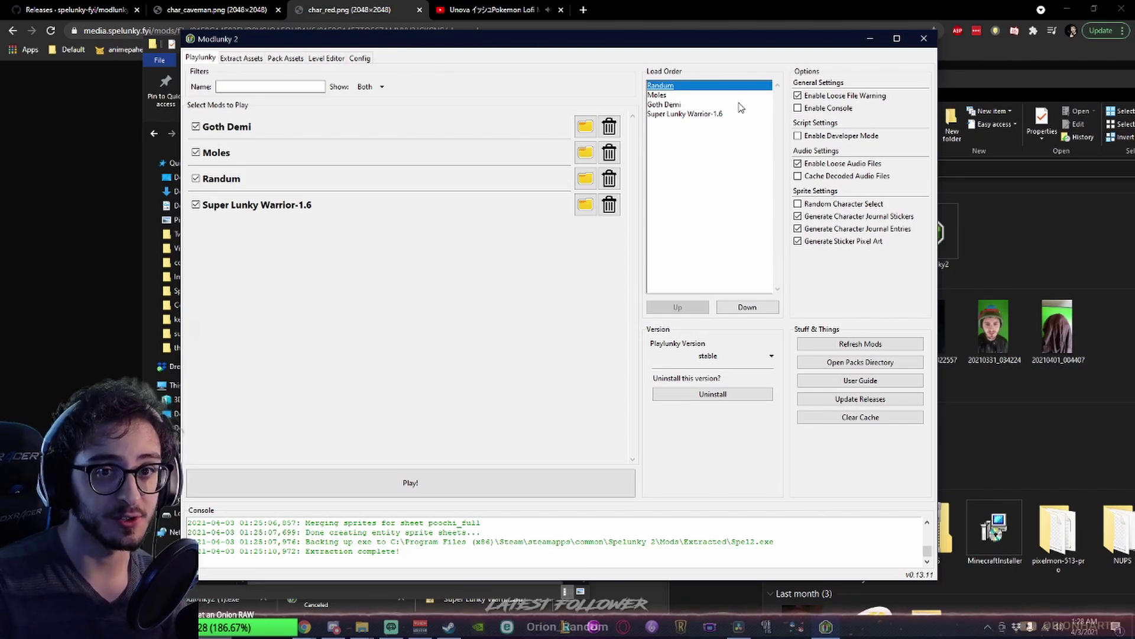
{"action": "left_click", "coordinate": [749, 307]}
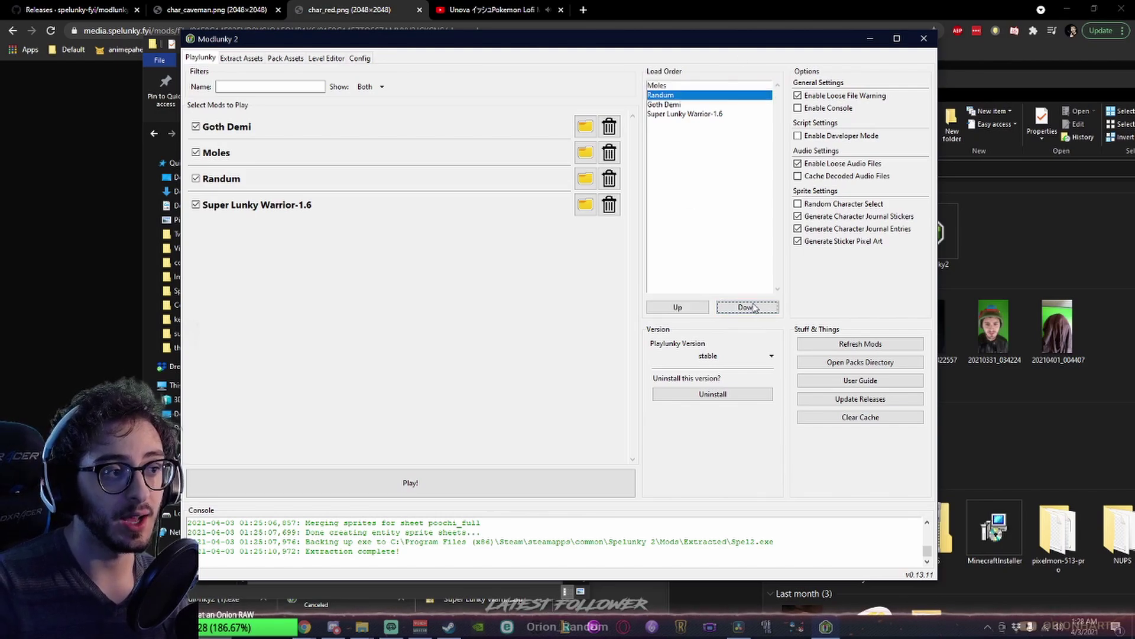
{"action": "left_click", "coordinate": [687, 114]}
{"action": "left_click", "coordinate": [674, 96]}
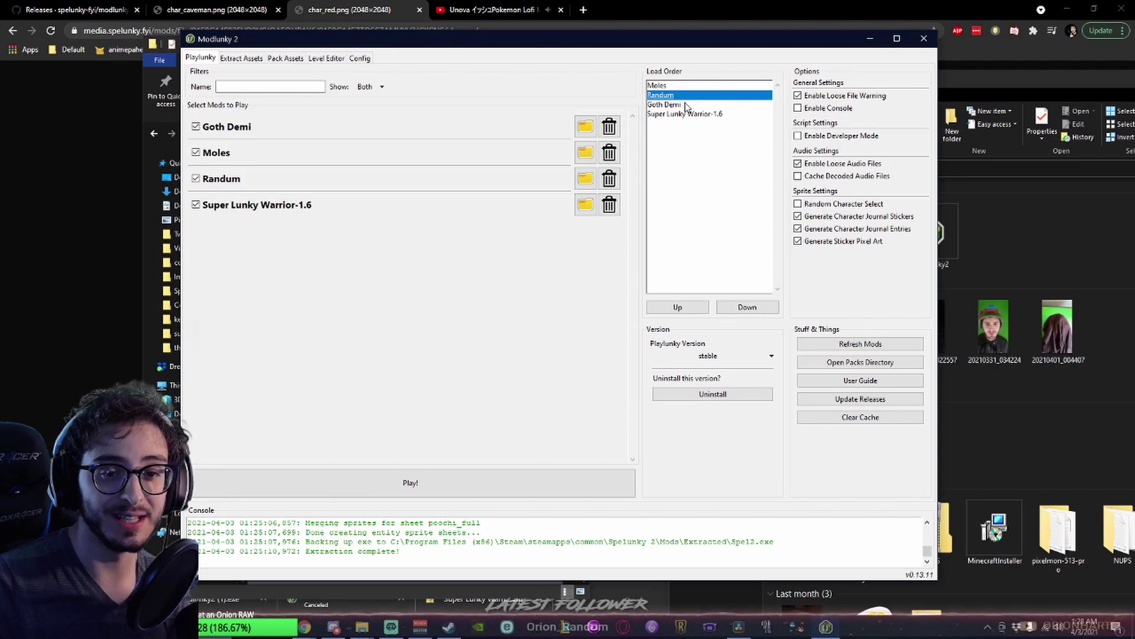
{"action": "left_click", "coordinate": [678, 307]}
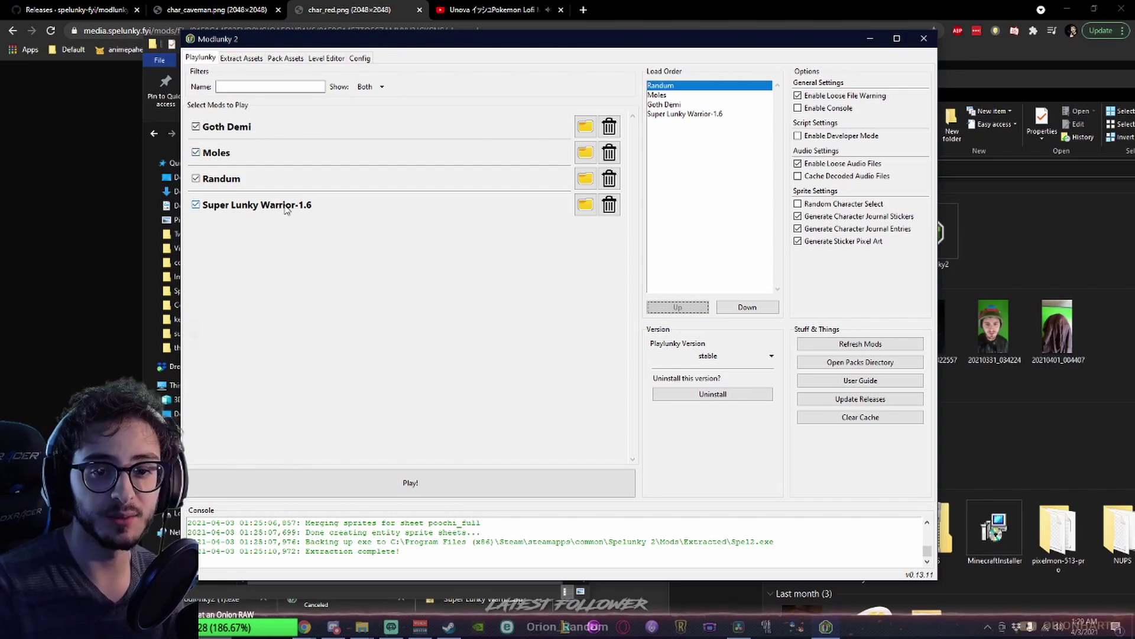
Clear all four packs (Goth Demi, Moles, Randum, Super Lunky Warrior-1.6) so none are enabled
{"action": "left_click", "coordinate": [198, 136]}
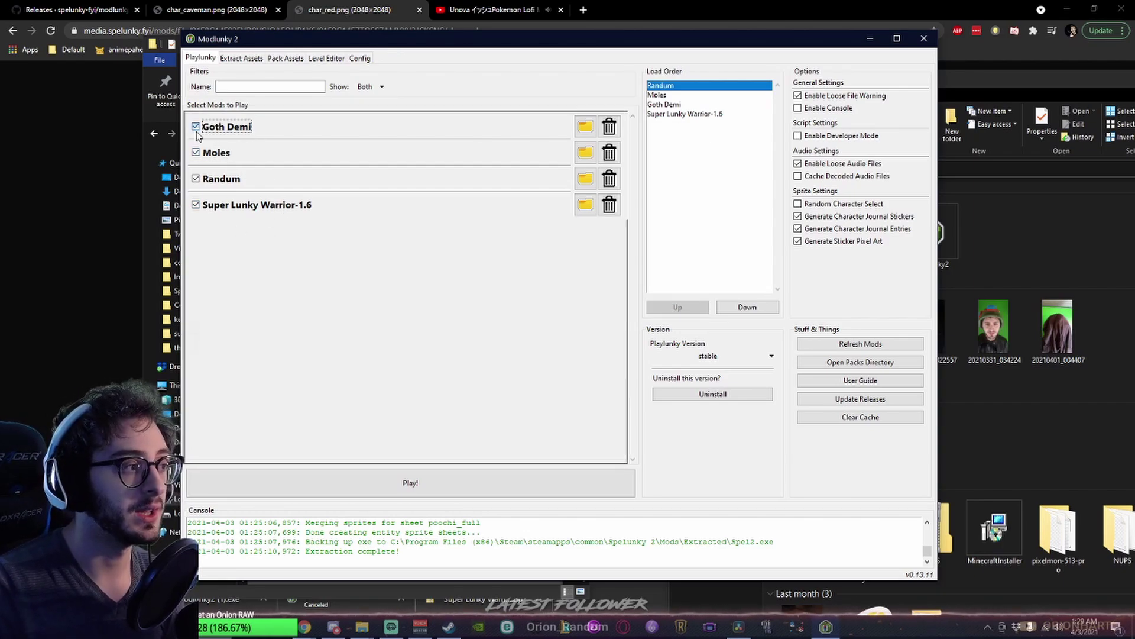
{"action": "left_click", "coordinate": [196, 128]}
{"action": "left_click", "coordinate": [196, 152]}
{"action": "left_click", "coordinate": [196, 178]}
{"action": "left_click", "coordinate": [195, 205]}
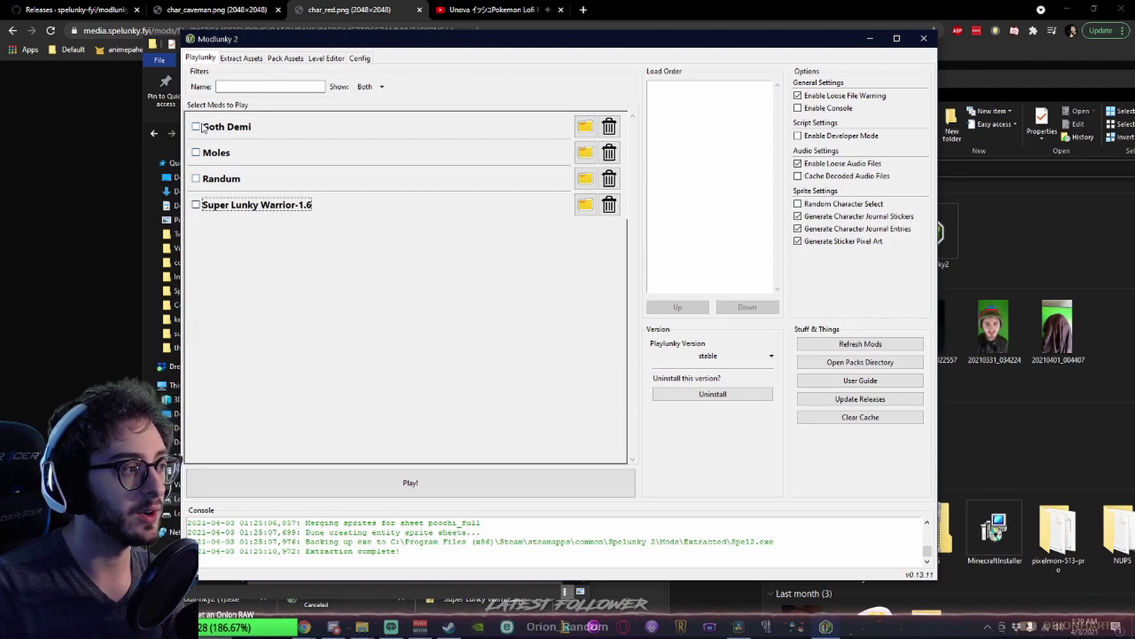
{"action": "left_click", "coordinate": [195, 178]}
{"action": "left_click", "coordinate": [196, 152]}
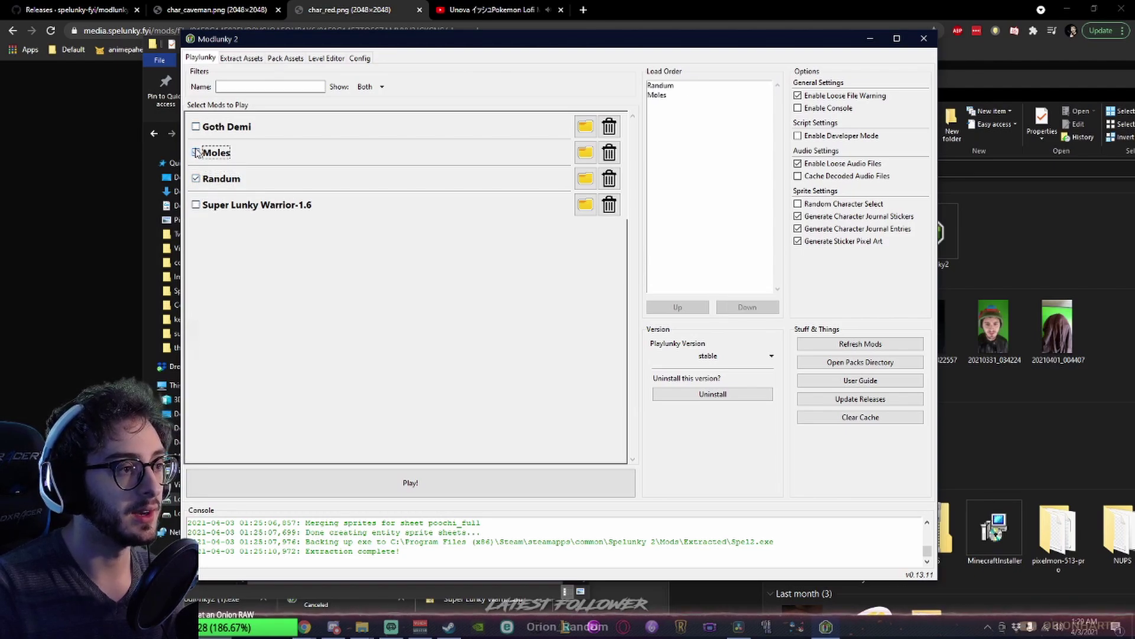
{"action": "left_click", "coordinate": [197, 179]}
{"action": "left_click", "coordinate": [196, 153]}
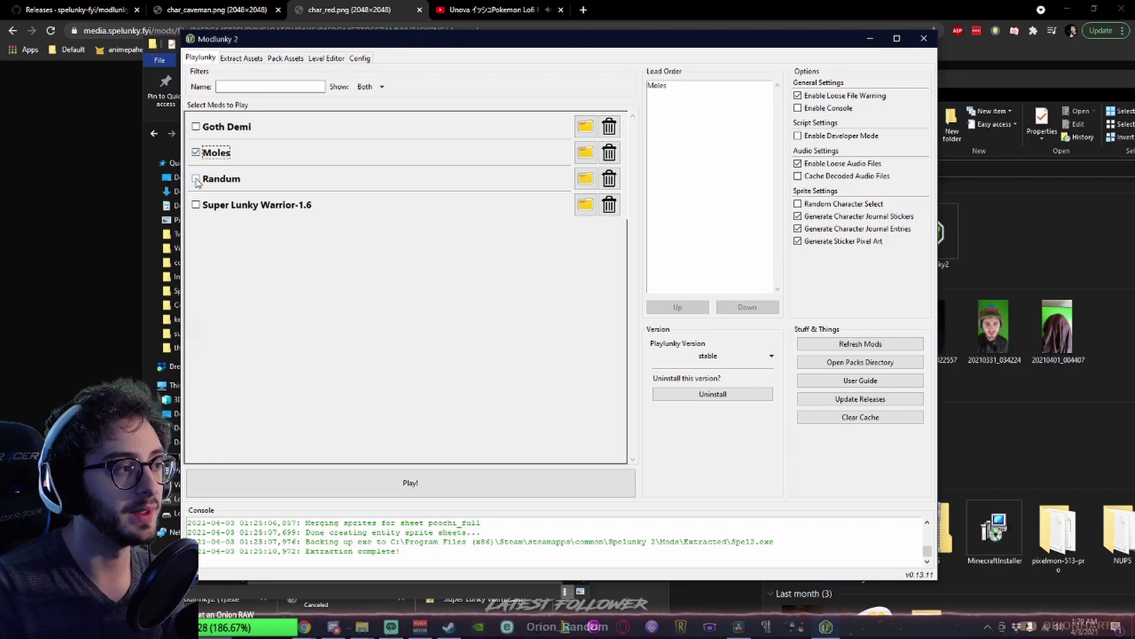
{"action": "left_click", "coordinate": [196, 179]}
{"action": "left_click", "coordinate": [196, 153]}
{"action": "left_click", "coordinate": [196, 179]}
Enable Randum, Moles, Super Lunky Warrior-1.6, then Goth Demi in that order and launch Spelunky 2
{"action": "left_click", "coordinate": [195, 178]}
{"action": "left_click", "coordinate": [195, 153]}
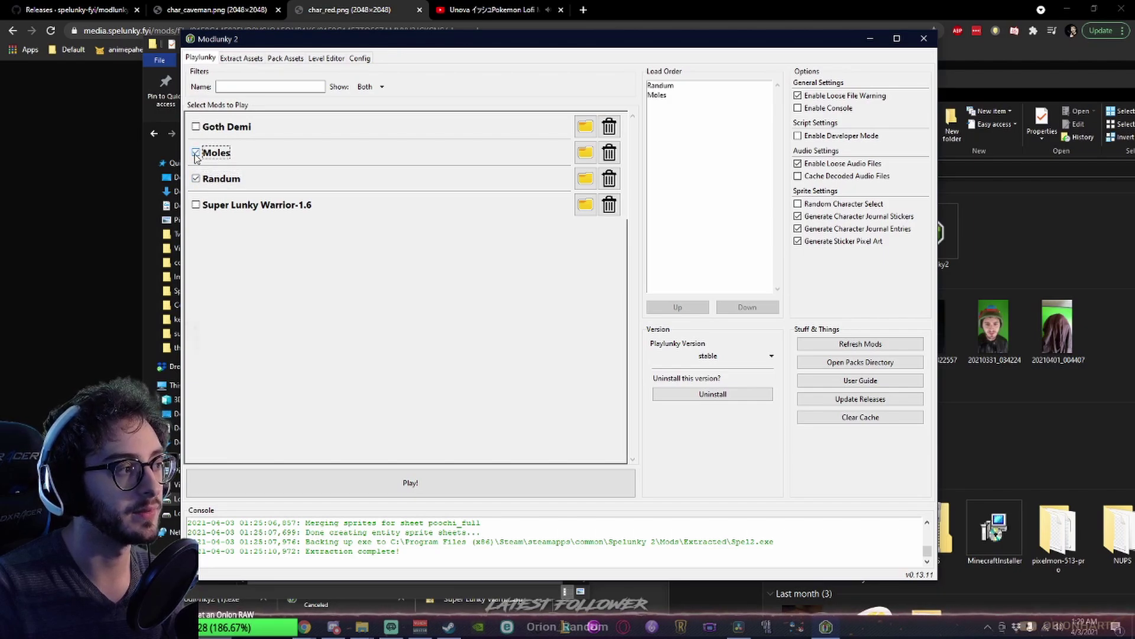
{"action": "left_click", "coordinate": [195, 205]}
{"action": "left_click", "coordinate": [195, 128]}
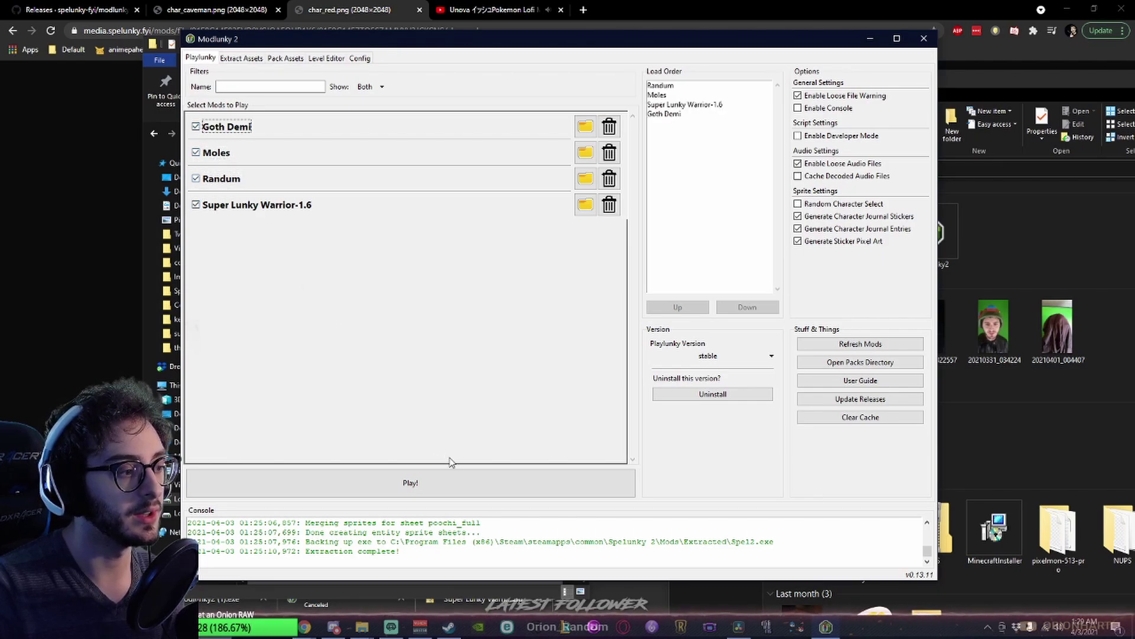
{"action": "left_click", "coordinate": [443, 483]}
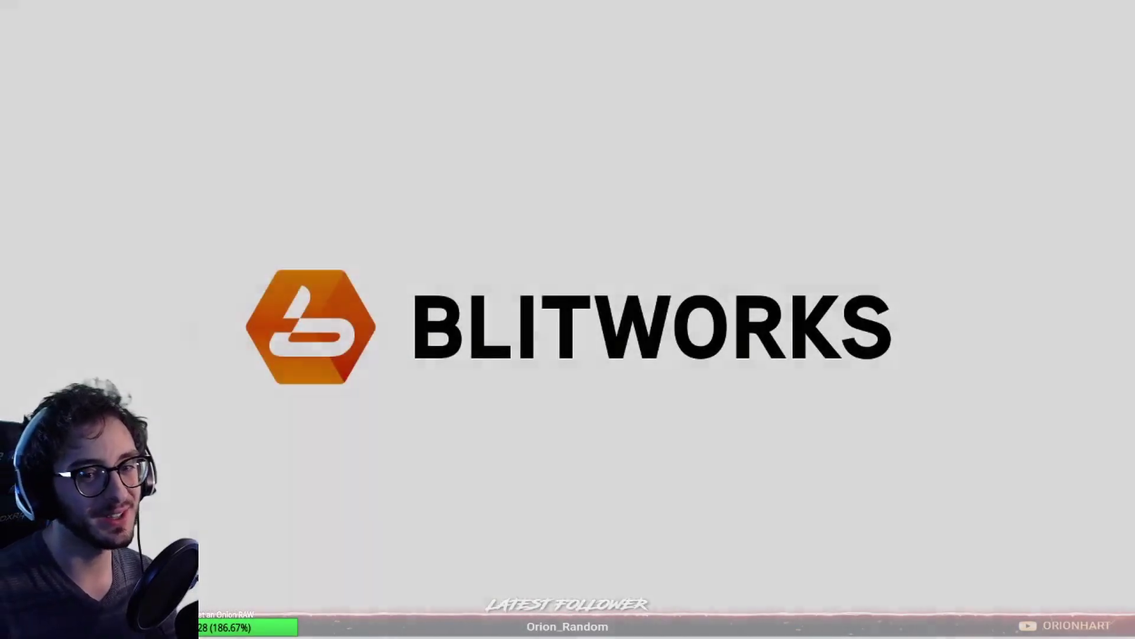
Skip the intro and title screen, start Play from the main menu, and join with Z
{"action": "key", "text": "Return"}
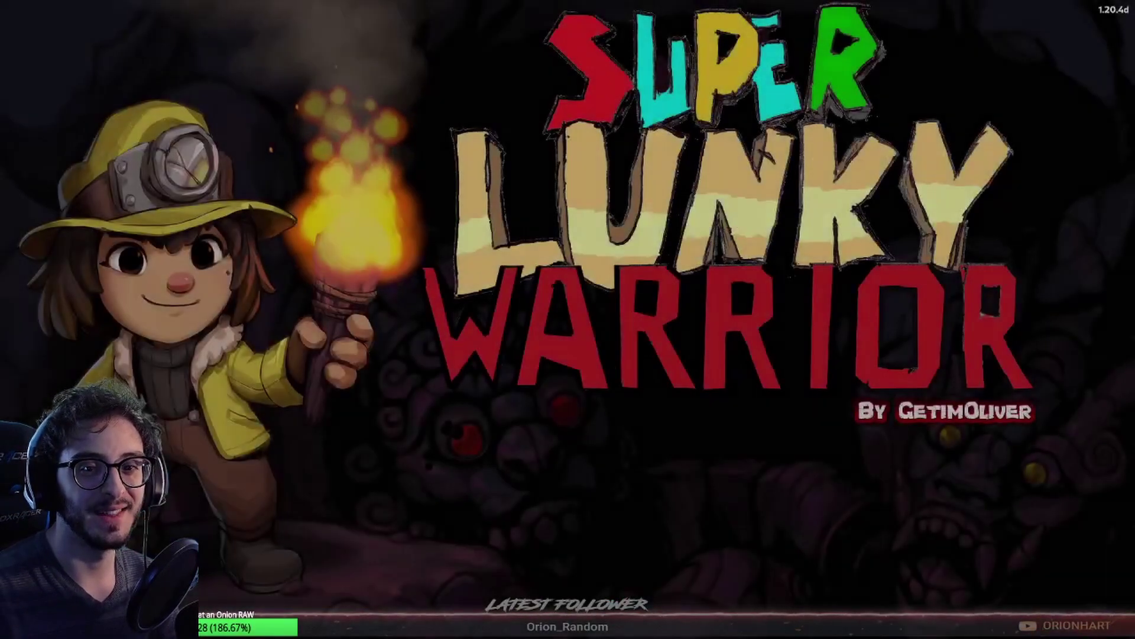
{"action": "key", "text": "Return"}
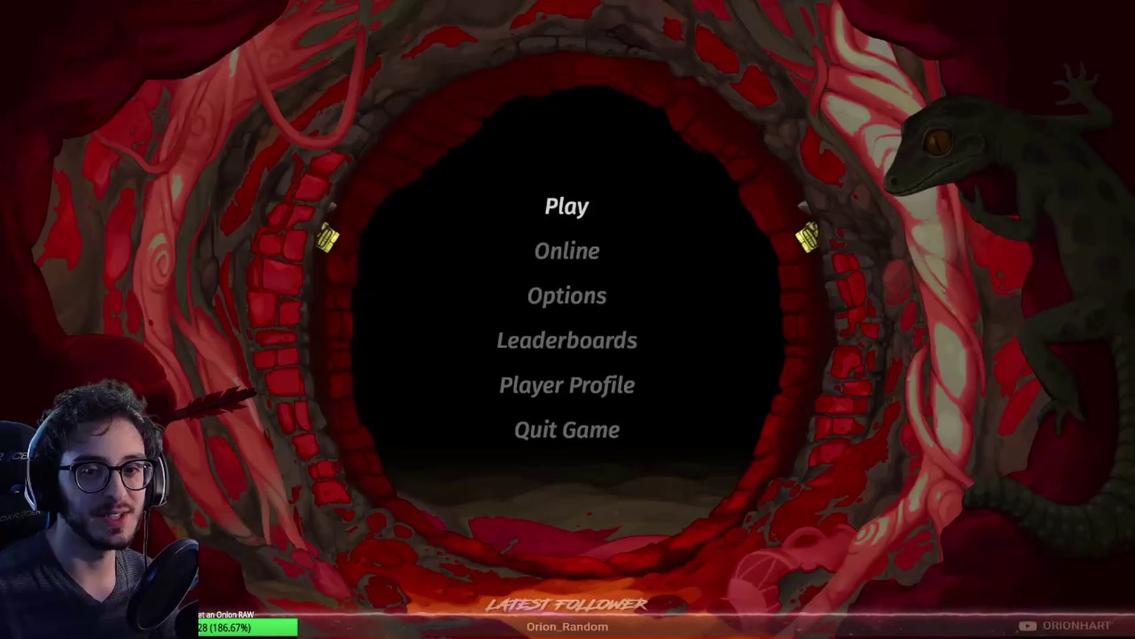
{"action": "key", "text": "Return"}
{"action": "key", "text": "Return"}
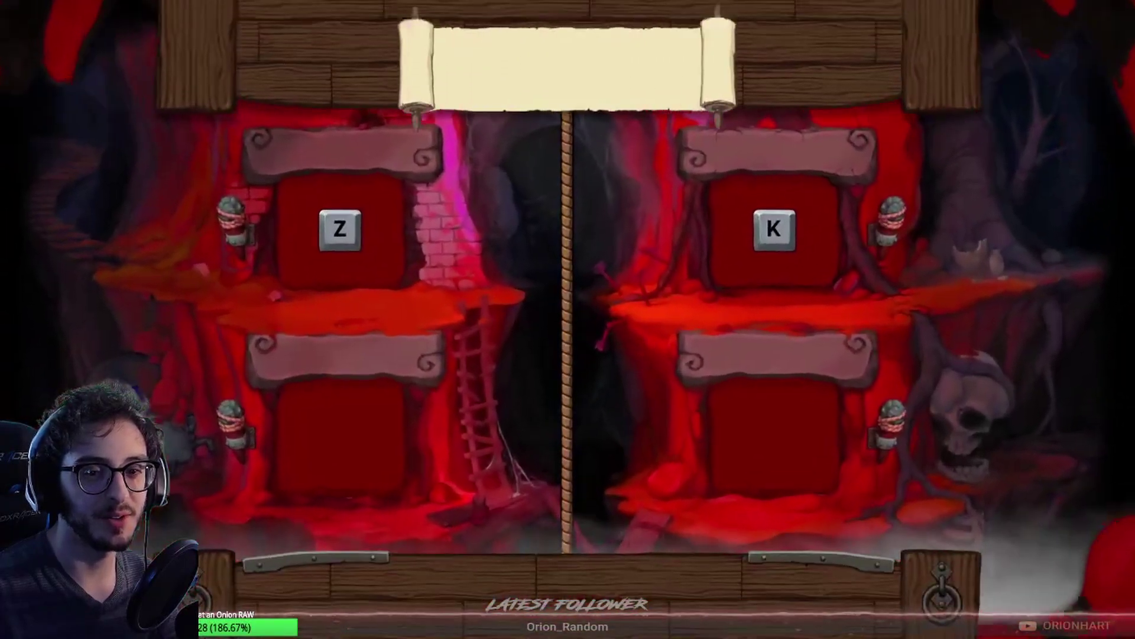
{"action": "key", "text": "z"}
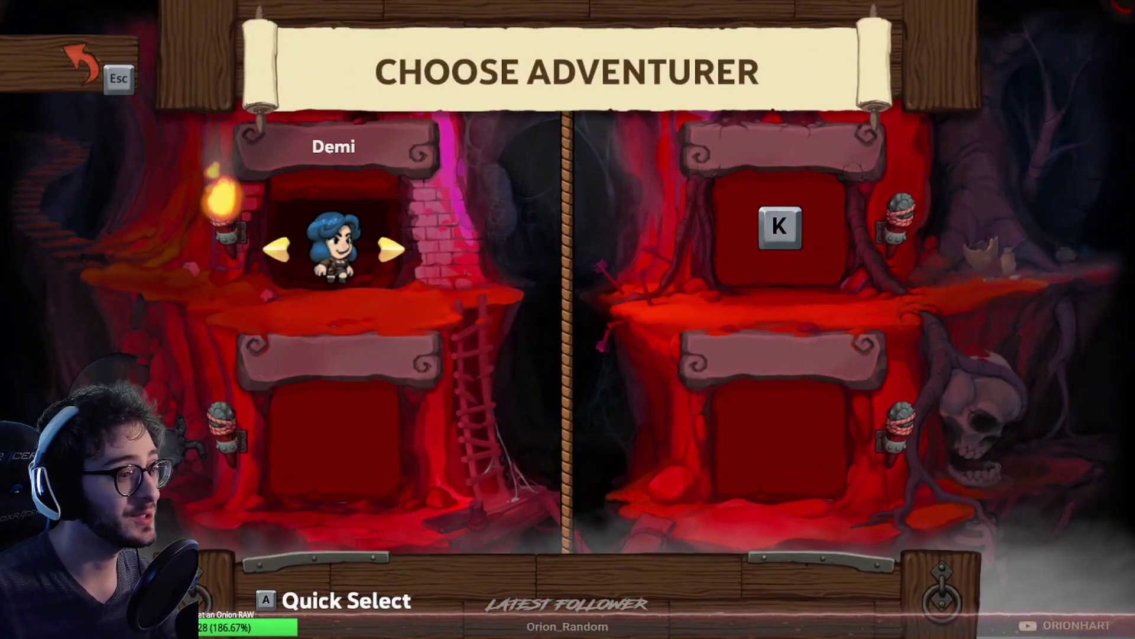